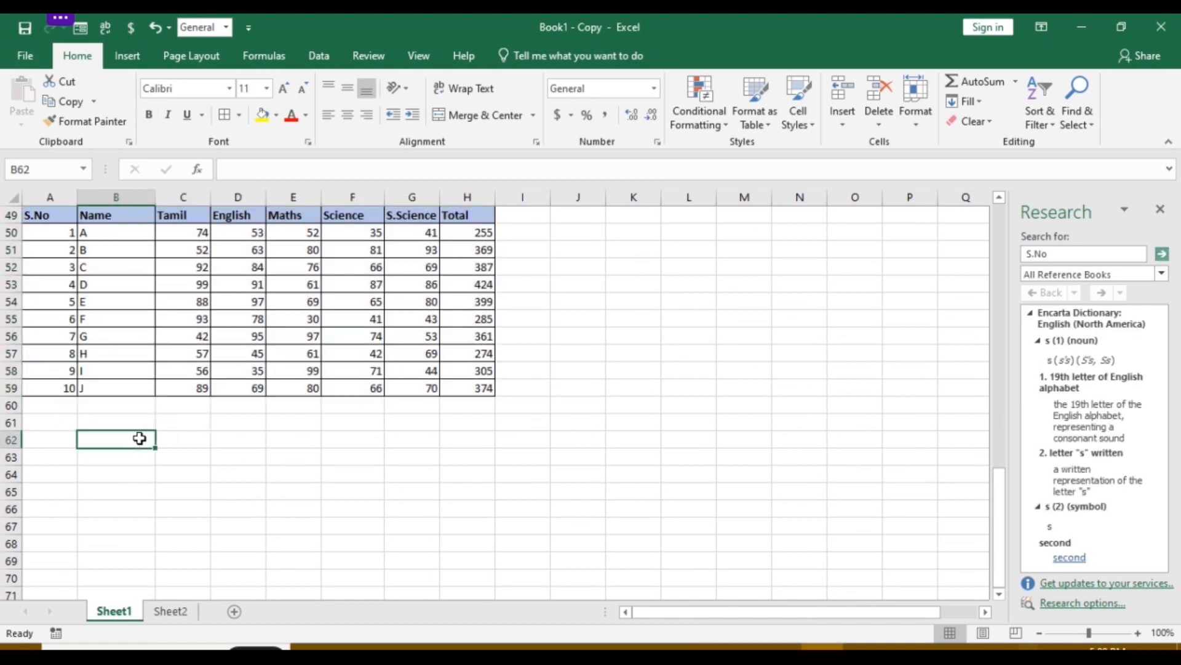
pyautogui.hotkey('alt', 'v')
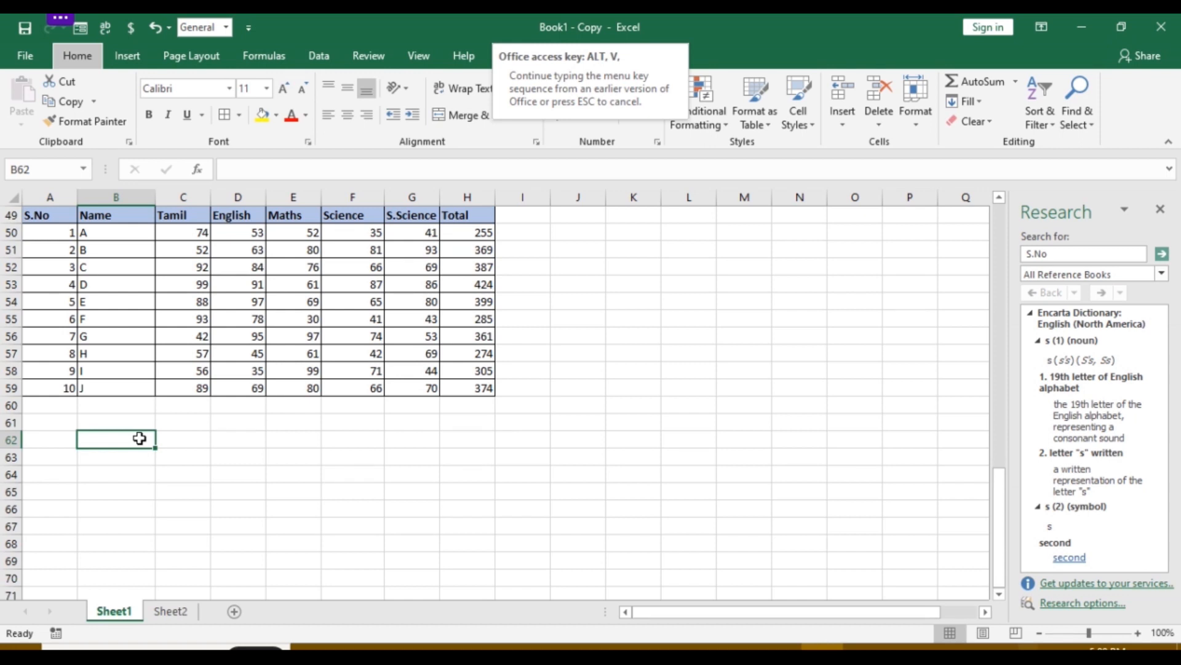
pyautogui.press('Escape')
pyautogui.doubleClick(141, 438)
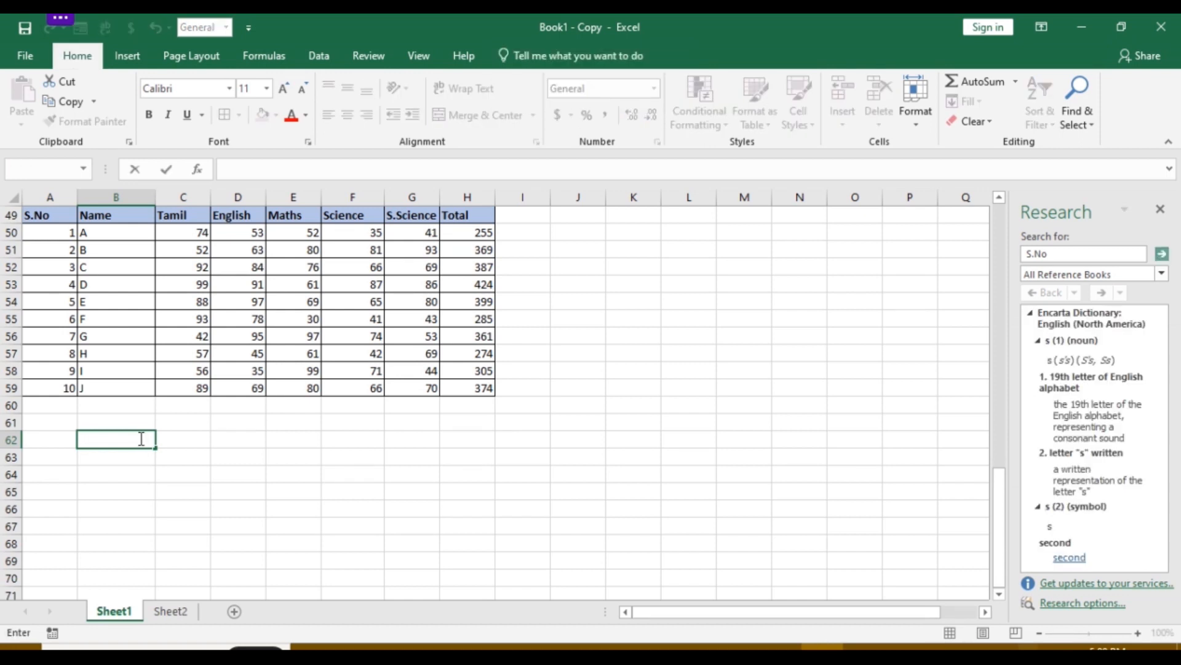
pyautogui.click(187, 505)
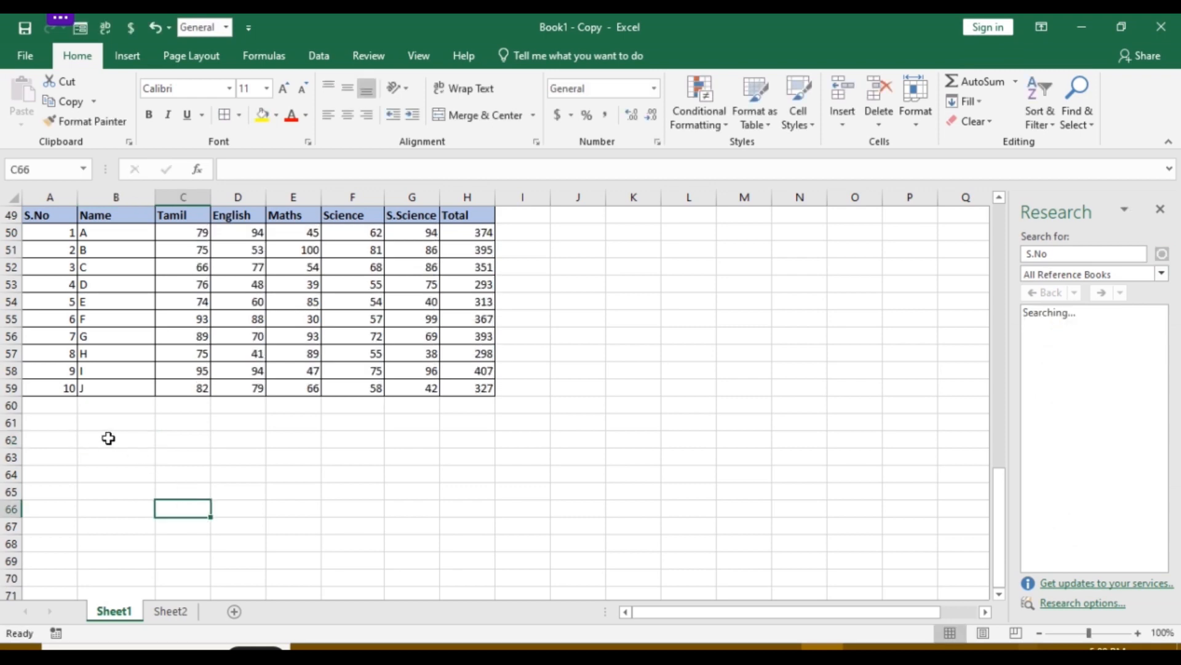
pyautogui.scroll(3, 108, 437)
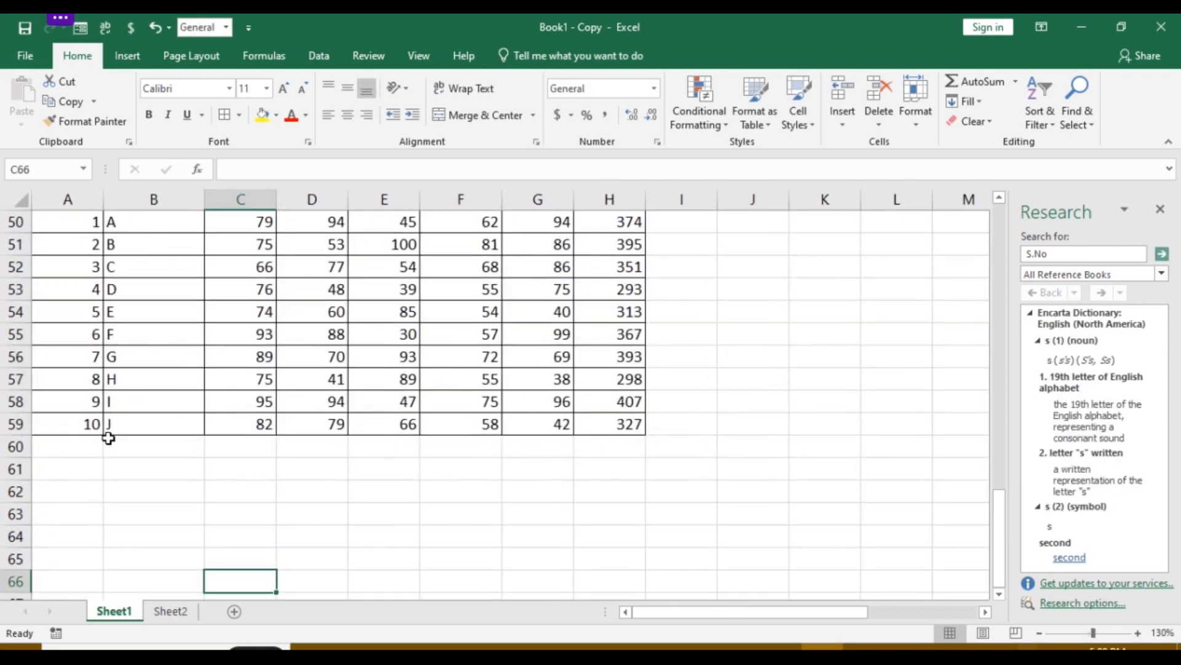
pyautogui.scroll(1, 108, 437)
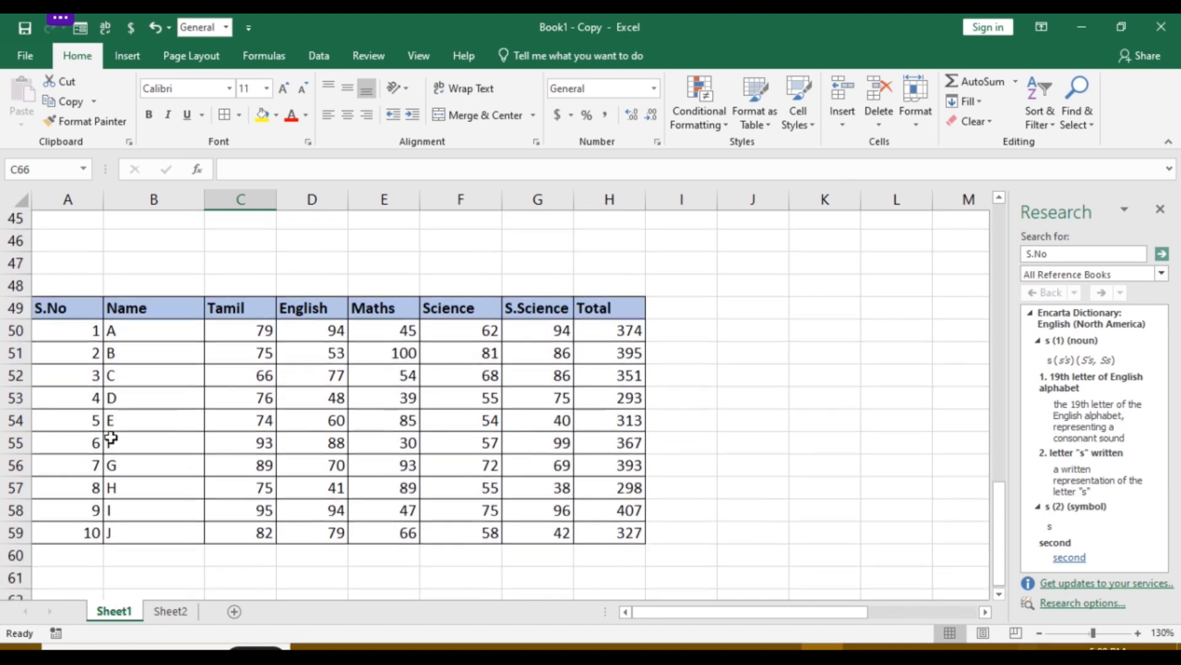
pyautogui.keyDown('alt'); pyautogui.click(129, 545); pyautogui.keyUp('alt')
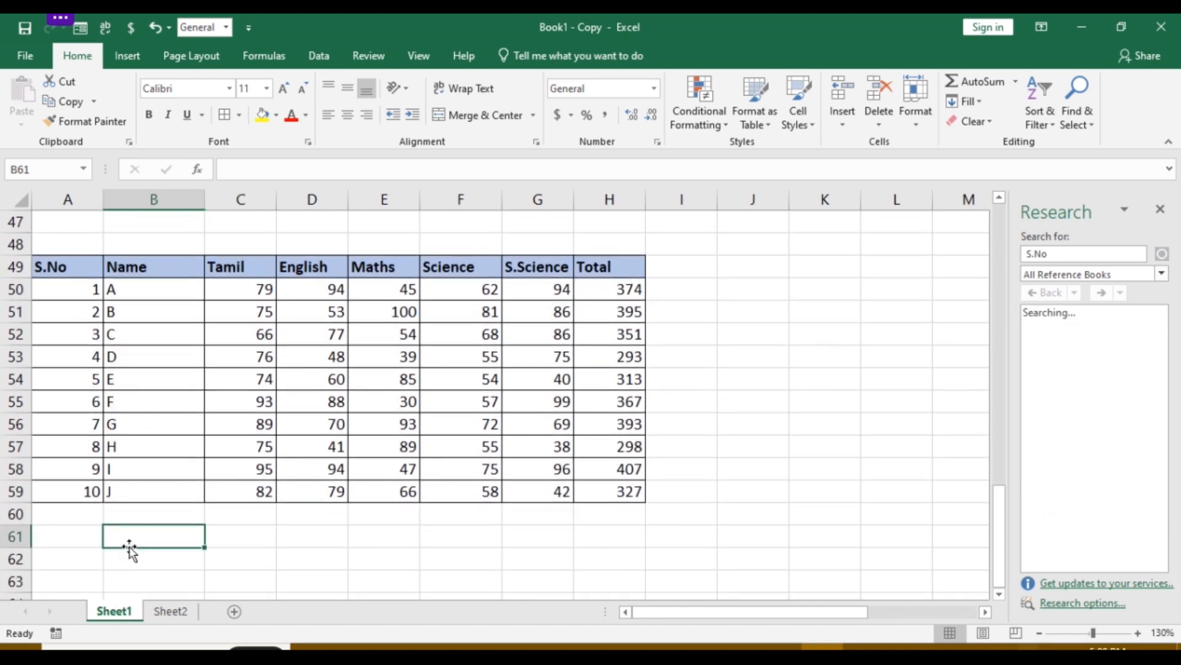
pyautogui.hotkey('alt', 'v')
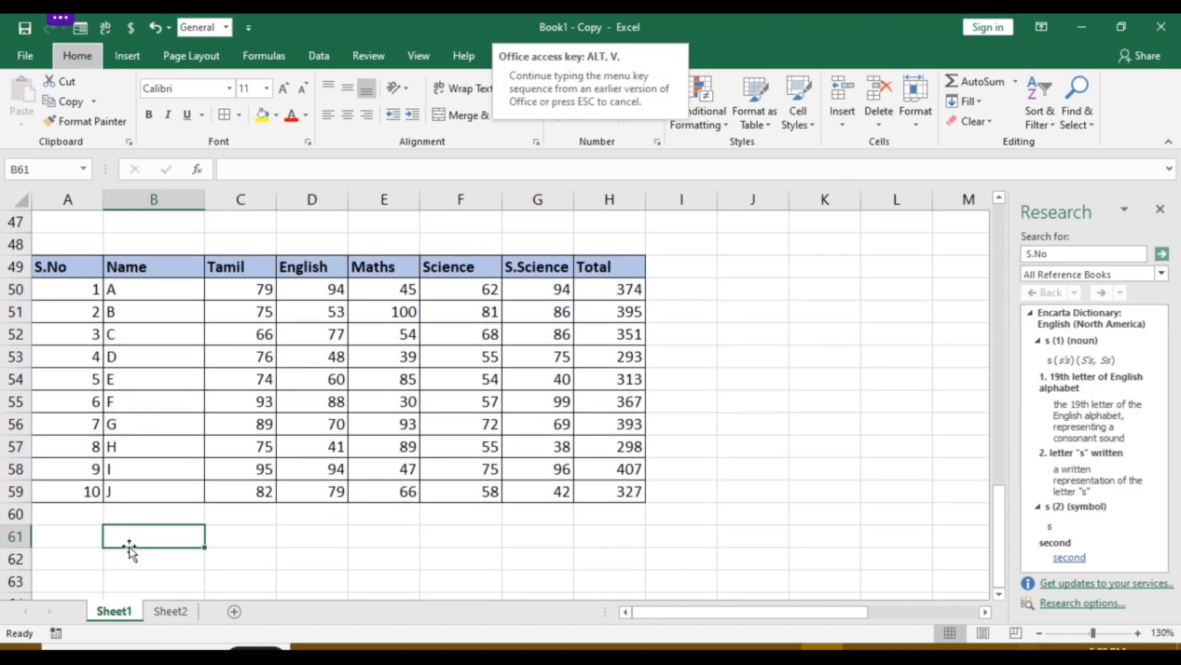
pyautogui.press('Escape')
pyautogui.hotkey('alt', 'p')
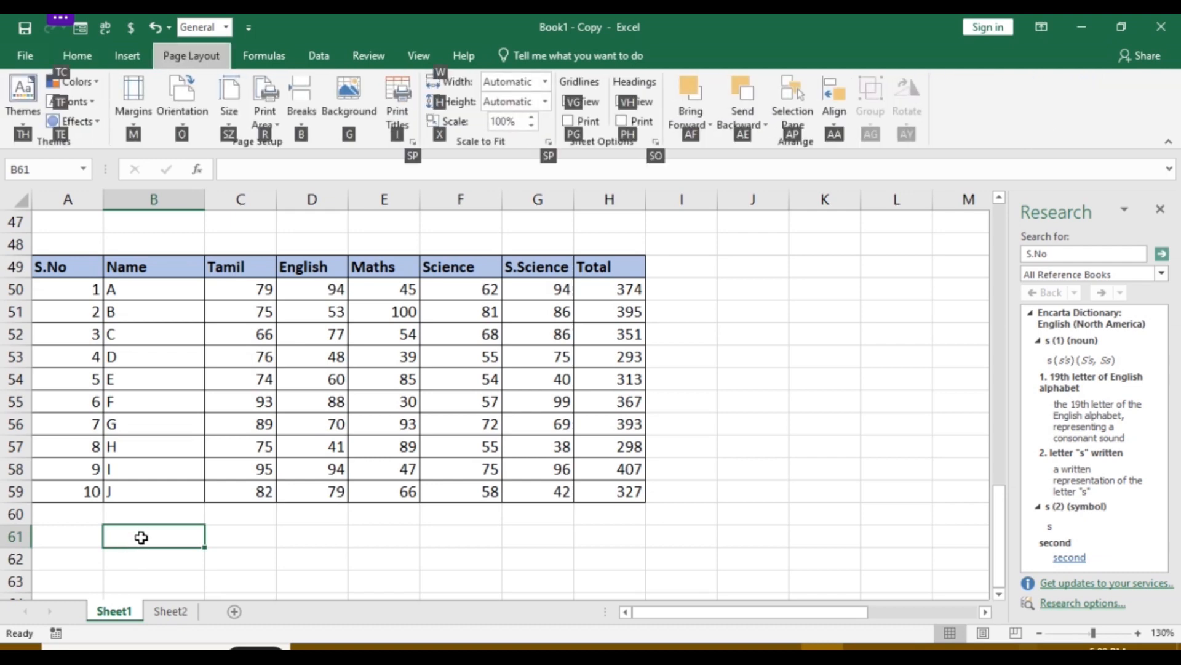
# - Enter the label VLOOKUP in cell B61, below the marks table
pyautogui.doubleClick(142, 538)
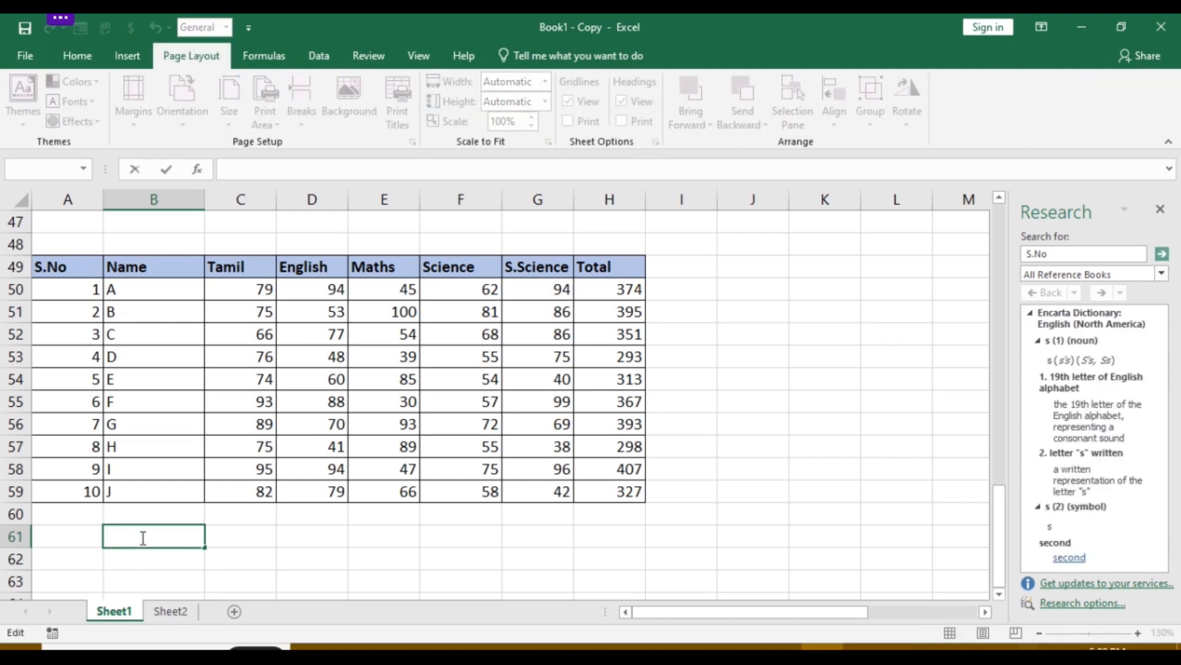
pyautogui.hotkey('alt', 'v')
pyautogui.press('Escape')
pyautogui.write('u')
pyautogui.hotkey('alt', 'p')
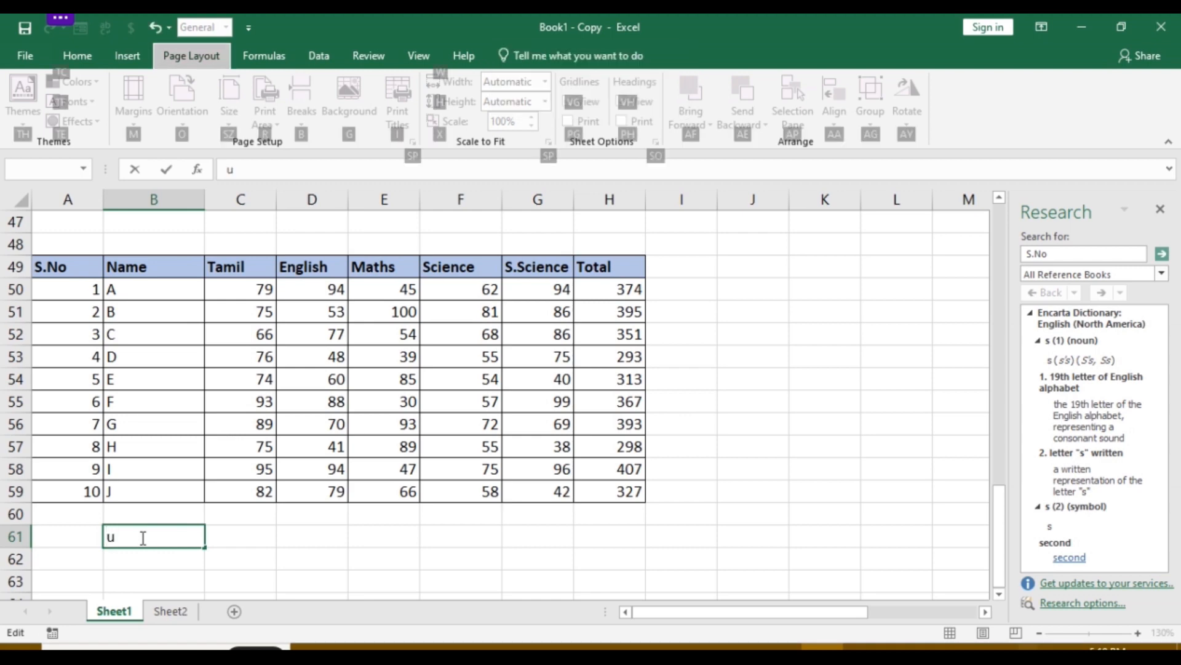
pyautogui.doubleClick(143, 538)
pyautogui.press('BackSpace')
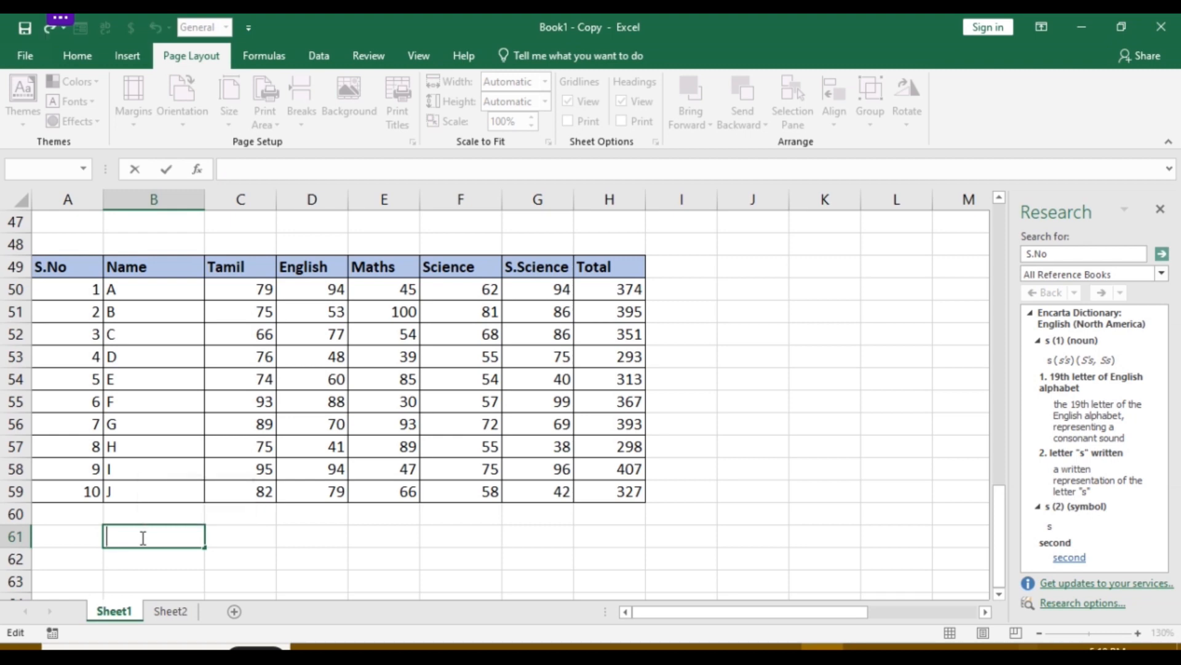
pyautogui.write('u')
pyautogui.press('BackSpace')
pyautogui.write('v')
pyautogui.press('BackSpace')
pyautogui.write('VLOOKUP')
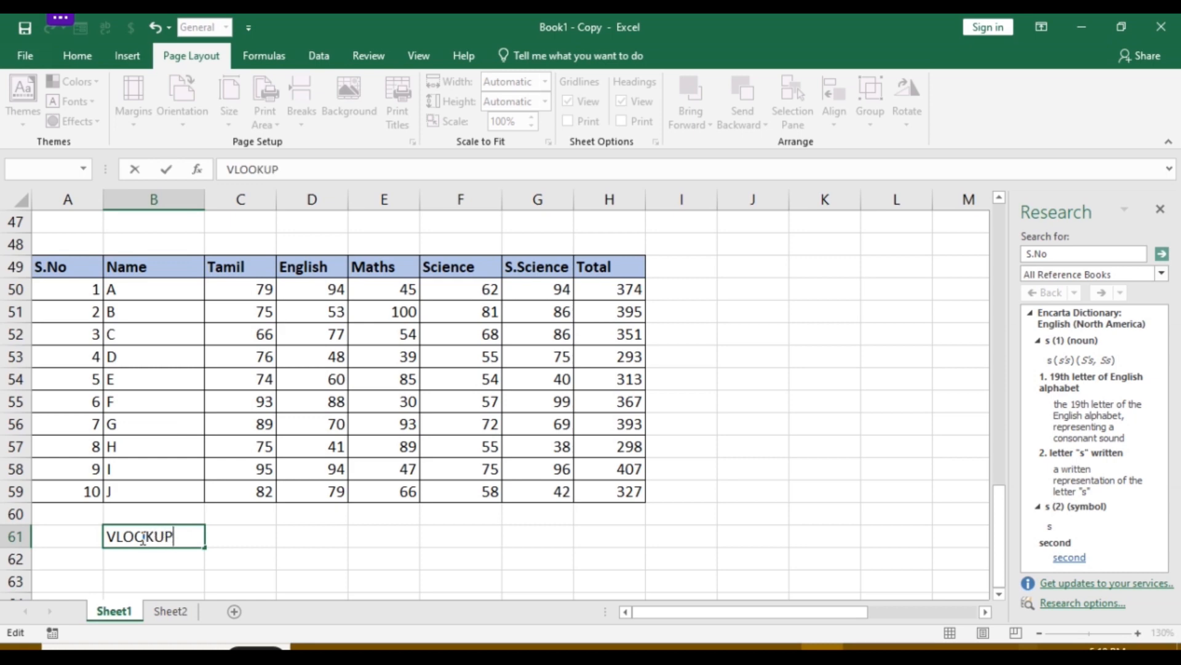
pyautogui.press('Return')
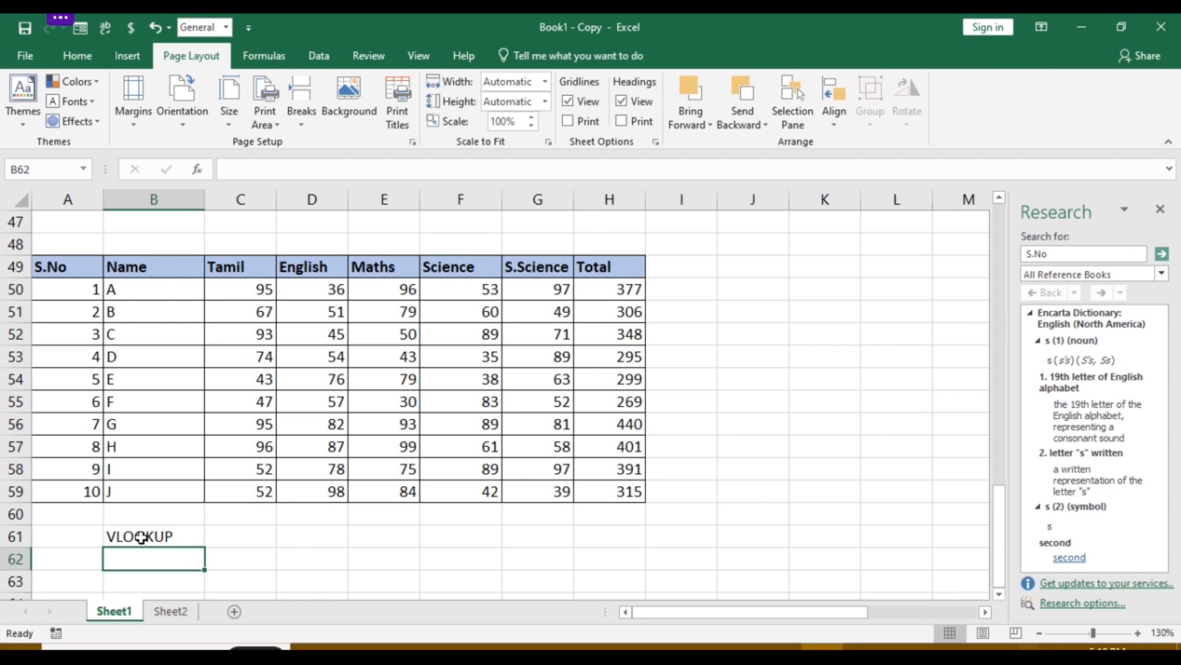
pyautogui.press('Right')
pyautogui.press('Up')
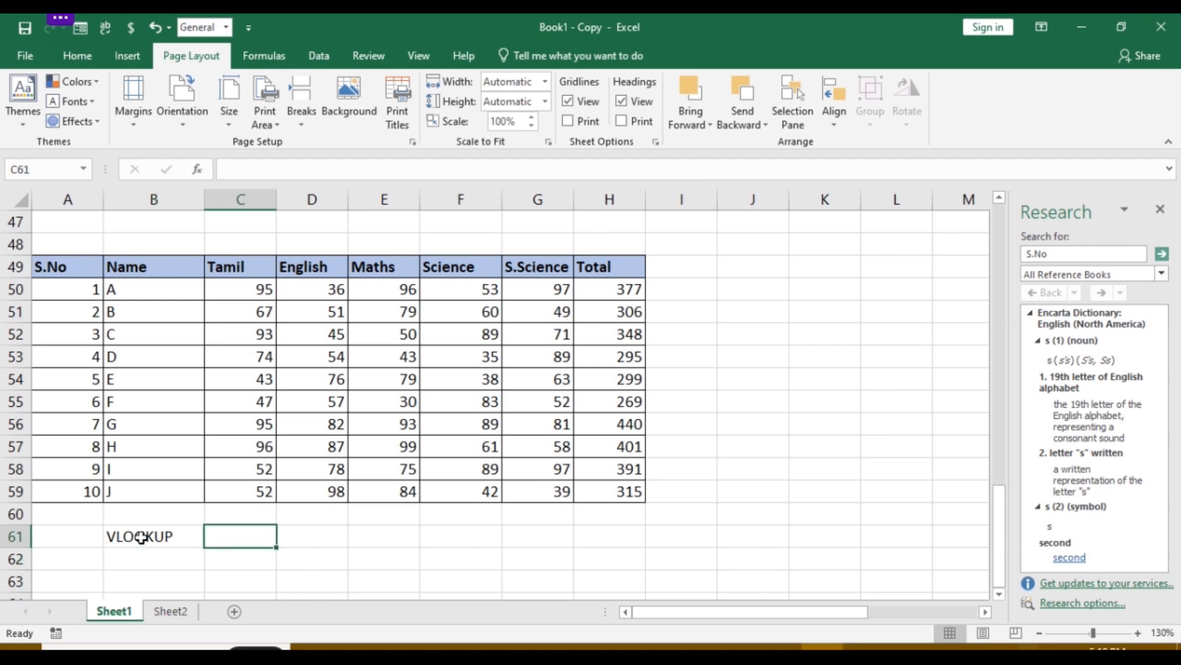
pyautogui.write('=VLOO')
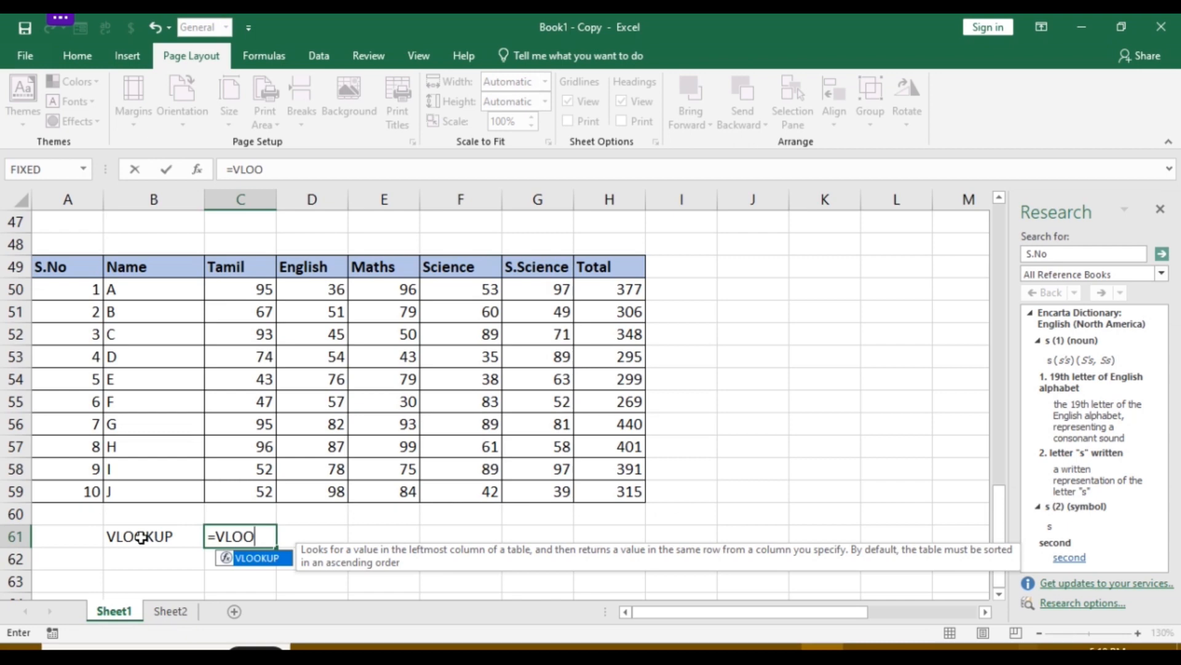
pyautogui.press('Tab')
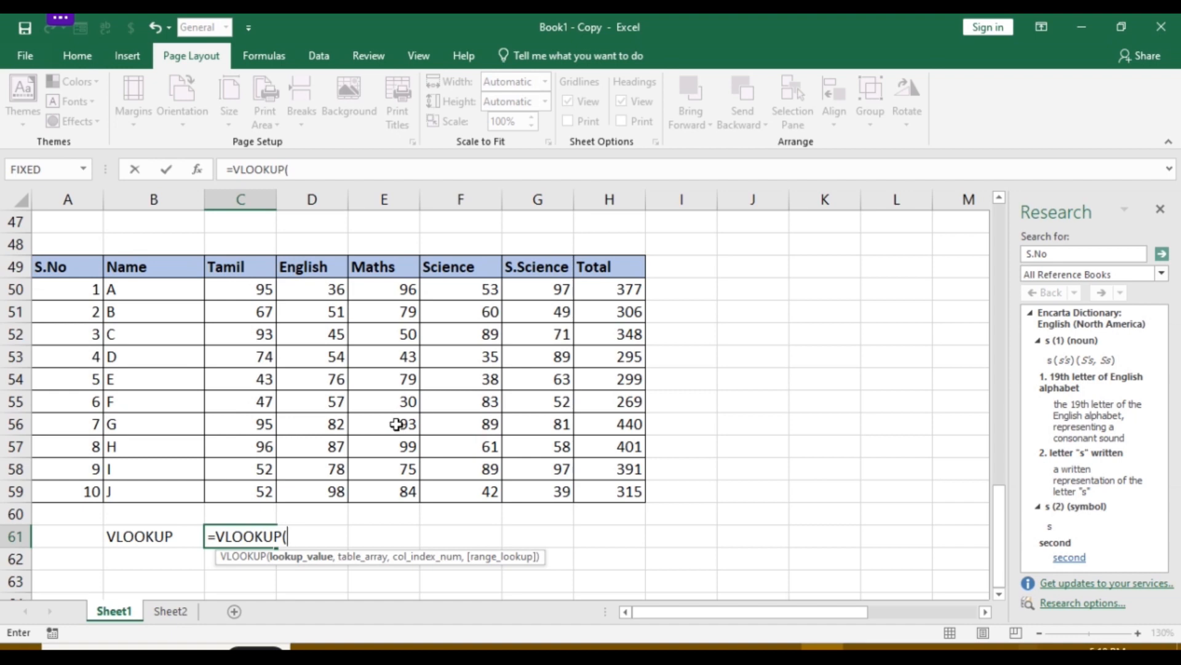
pyautogui.scroll(-2, 406, 508)
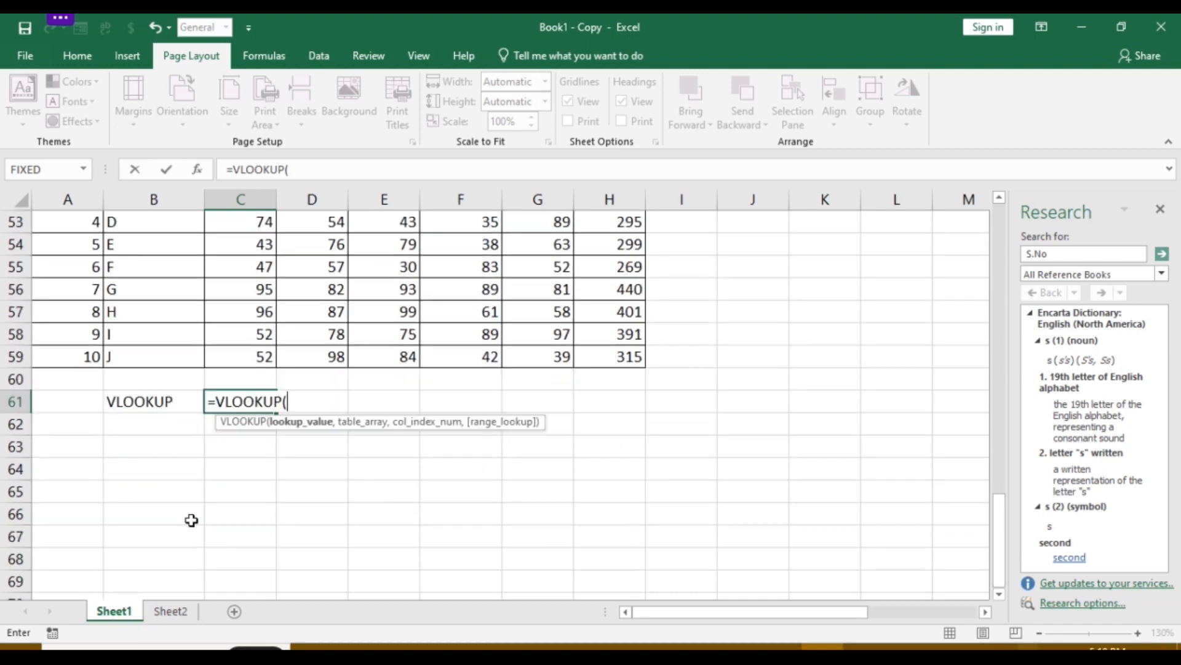
pyautogui.click(241, 440)
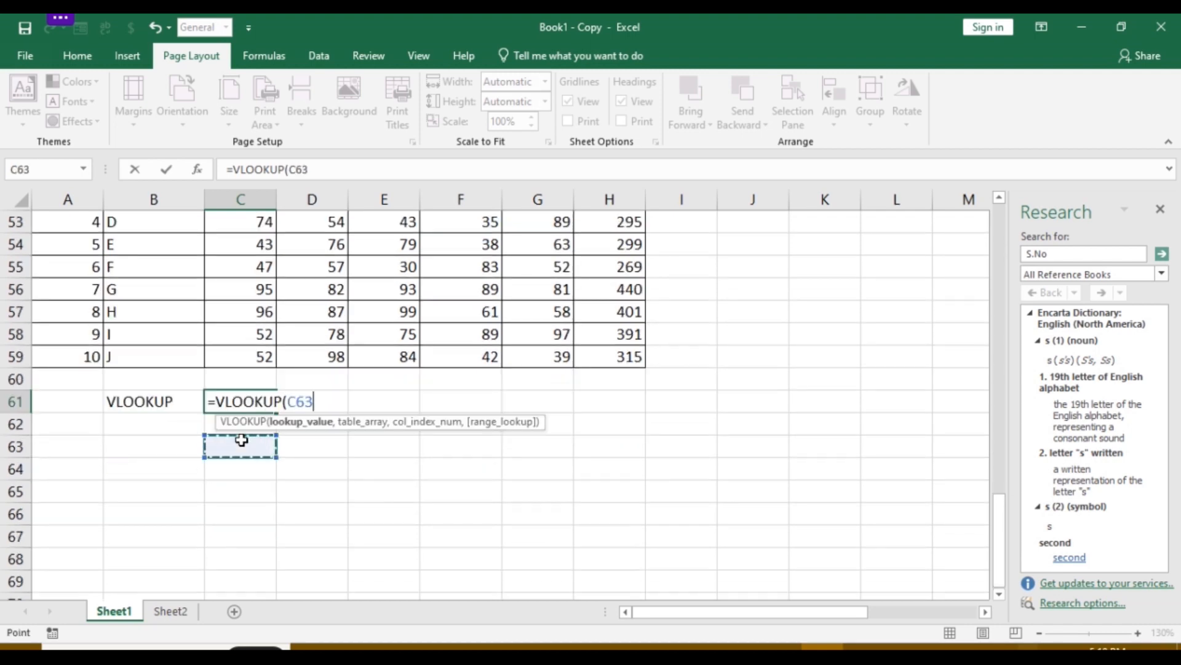
pyautogui.press('BackSpace')
pyautogui.press('BackSpace')
pyautogui.press('BackSpace')
pyautogui.press('BackSpace')
pyautogui.press('BackSpace')
pyautogui.press('BackSpace')
pyautogui.press('BackSpace')
pyautogui.press('BackSpace')
pyautogui.press('BackSpace')
pyautogui.press('BackSpace')
pyautogui.press('BackSpace')
pyautogui.press('BackSpace')
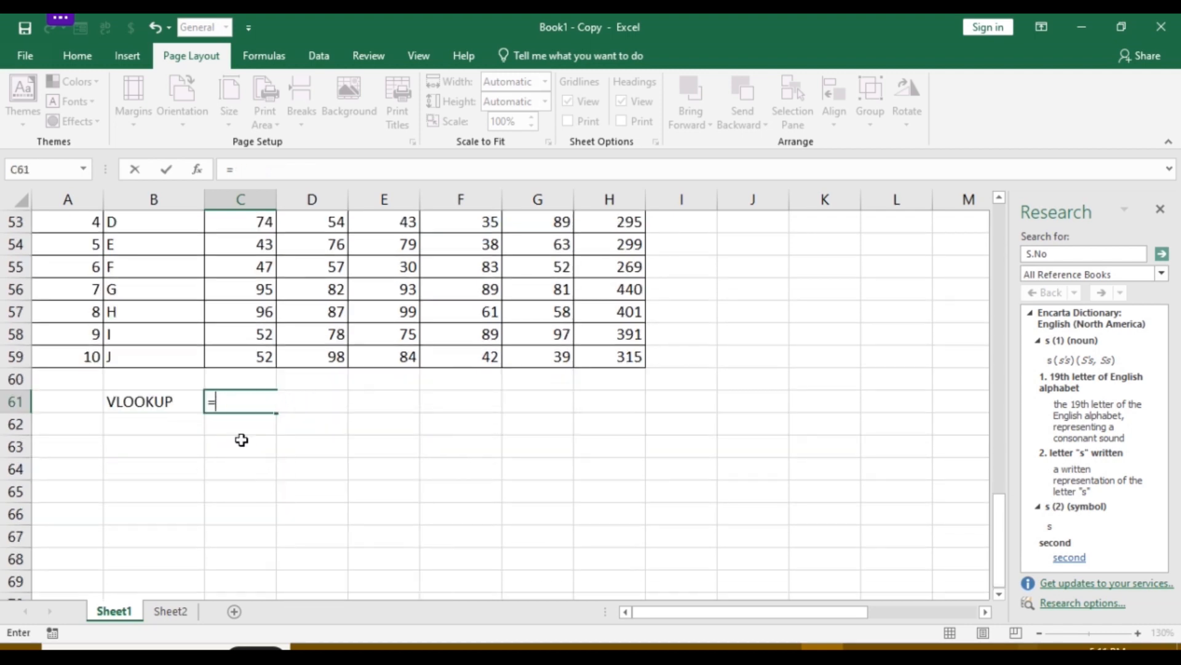
pyautogui.press('F2')
pyautogui.click(294, 443)
# - Enter the student name G as the lookup value in cell C61, beside the VLOOKUP label
pyautogui.click(258, 407)
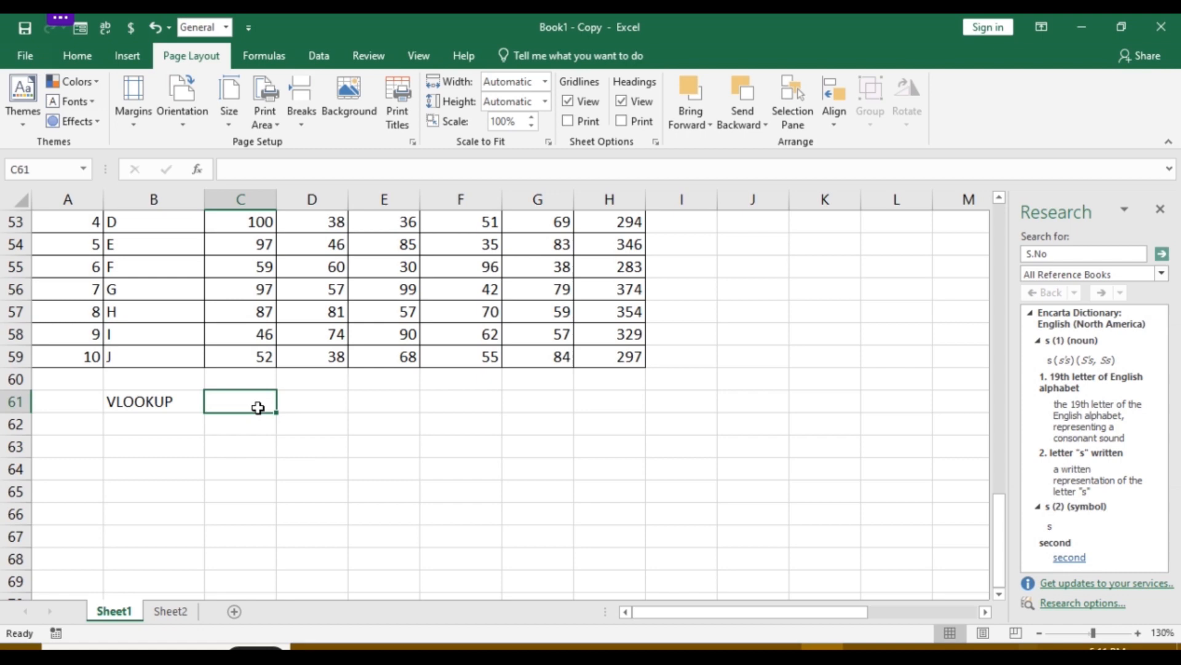
pyautogui.write('97')
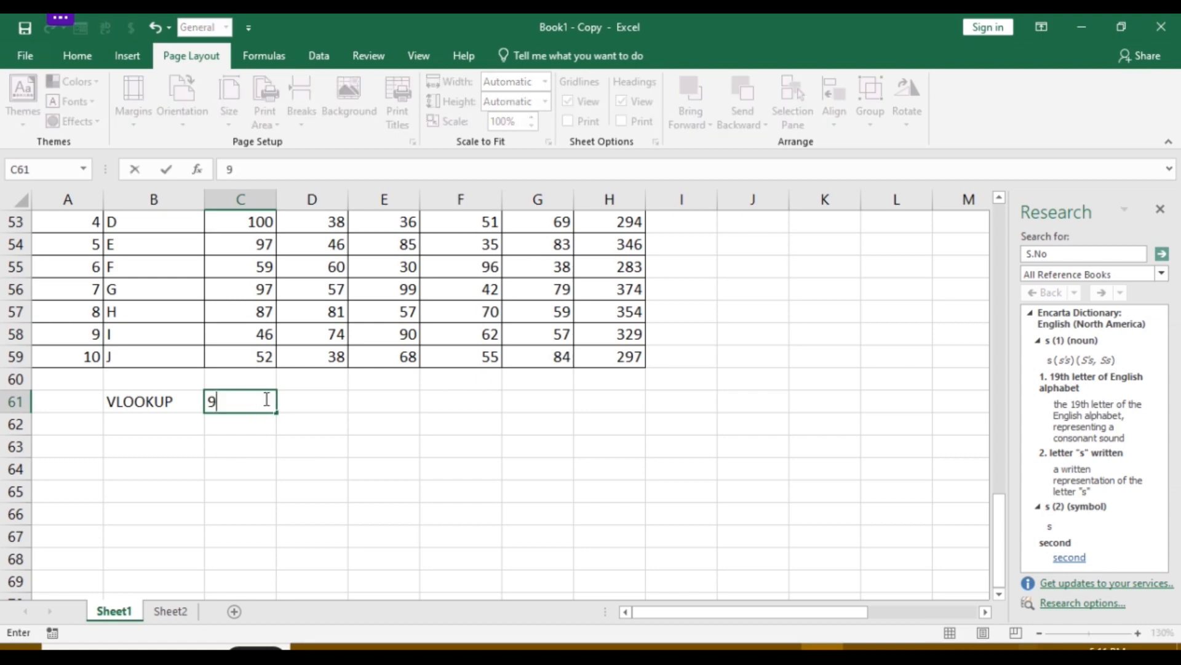
pyautogui.press('BackSpace')
pyautogui.press('BackSpace')
pyautogui.write('G')
pyautogui.click(341, 405)
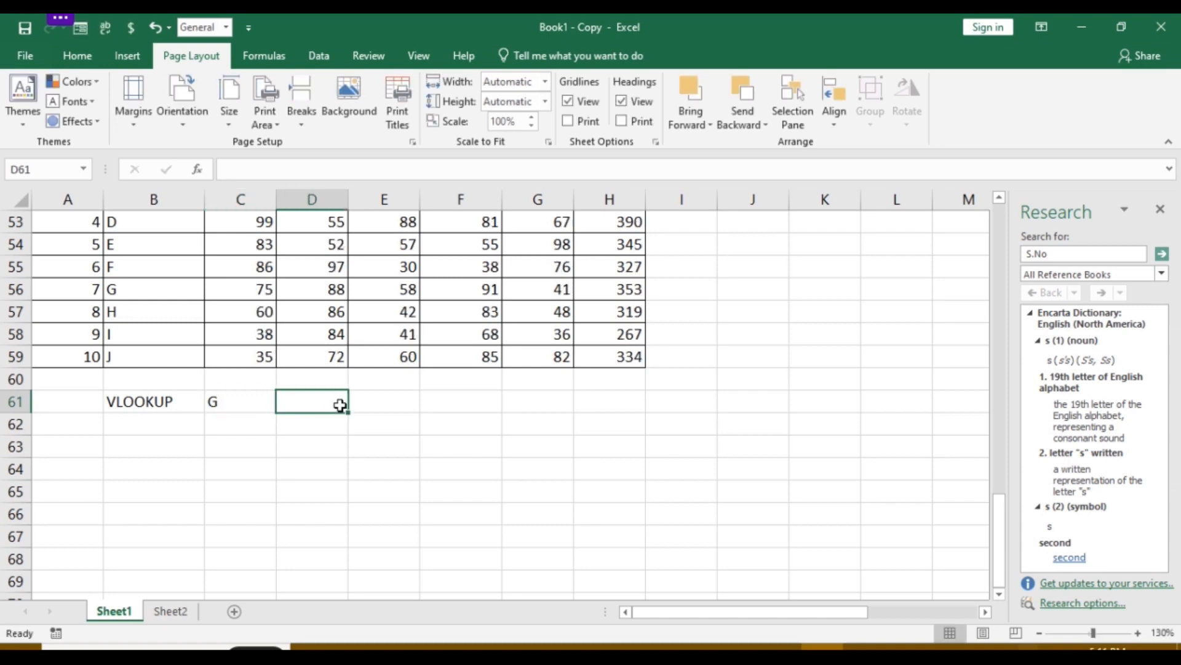
# - Start a VLOOKUP formula in cell D61 with C61 as the lookup value
pyautogui.write('=VL')
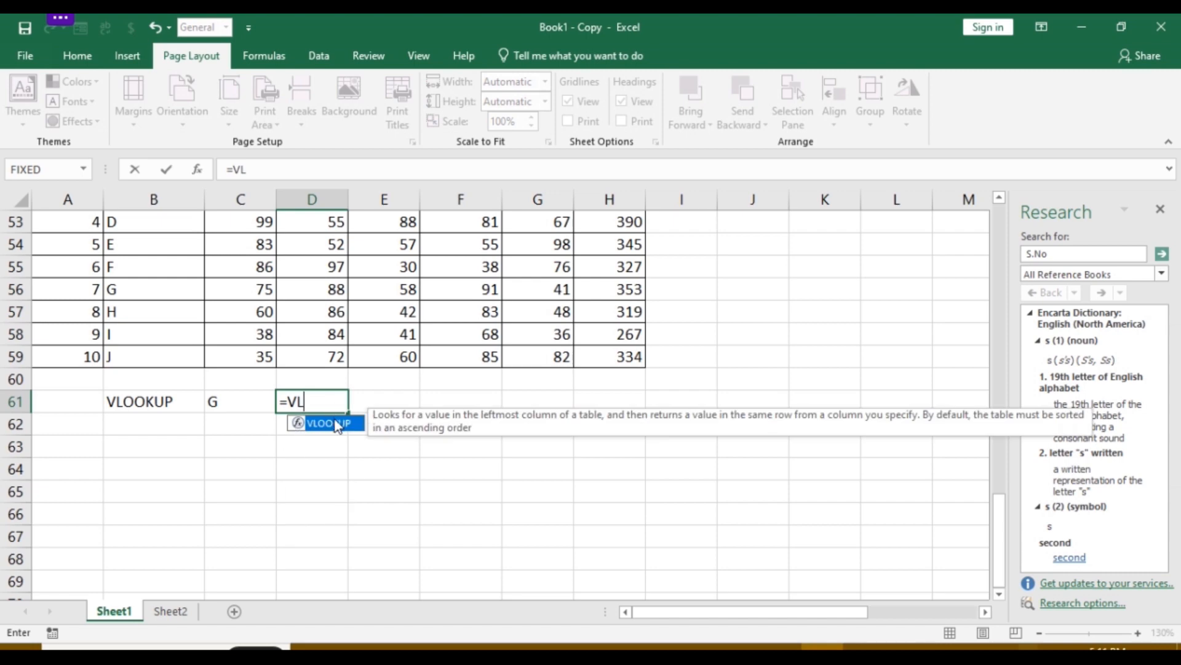
pyautogui.doubleClick(338, 423)
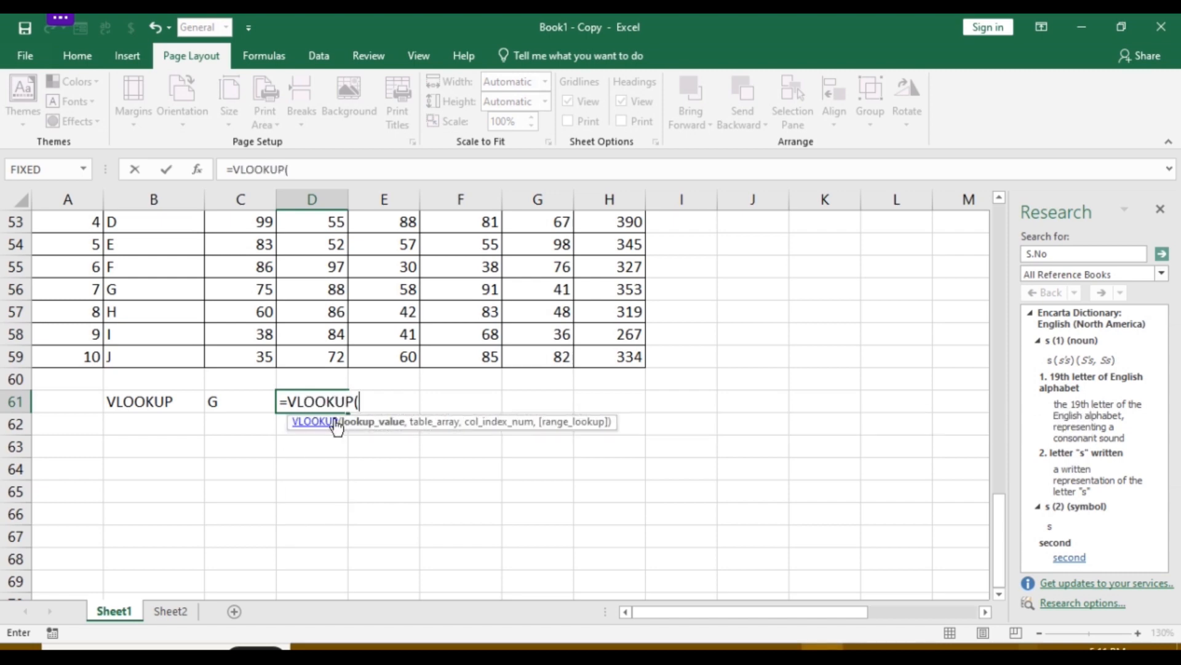
pyautogui.click(239, 403)
pyautogui.scroll(1, 237, 403)
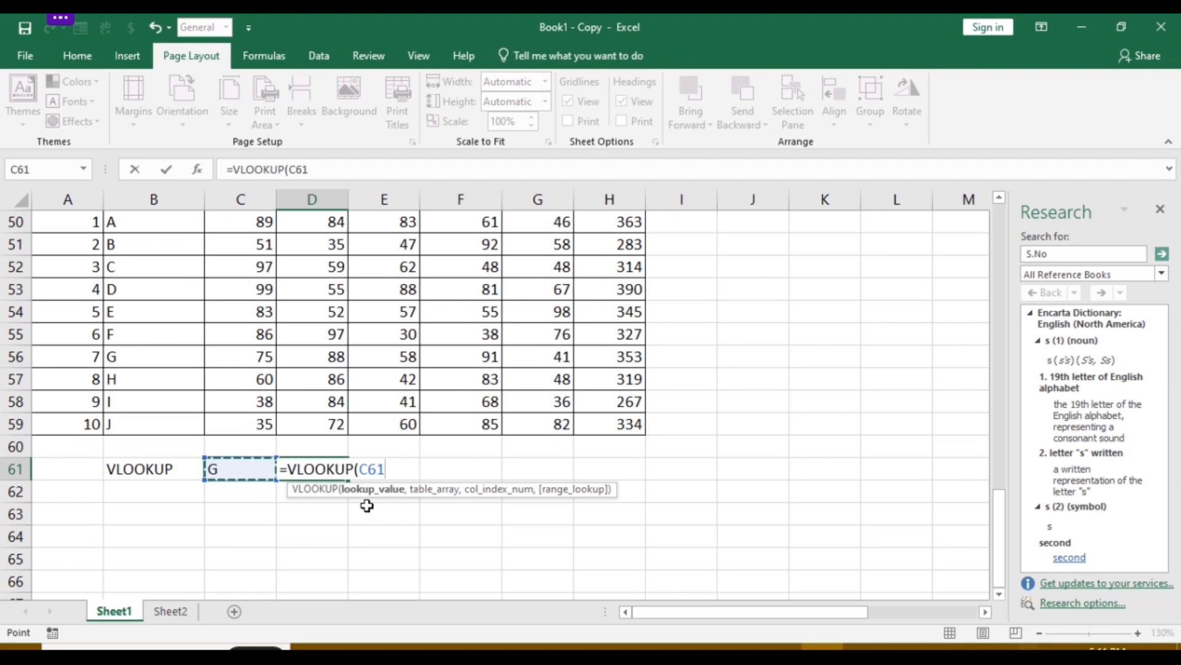
pyautogui.write(',')
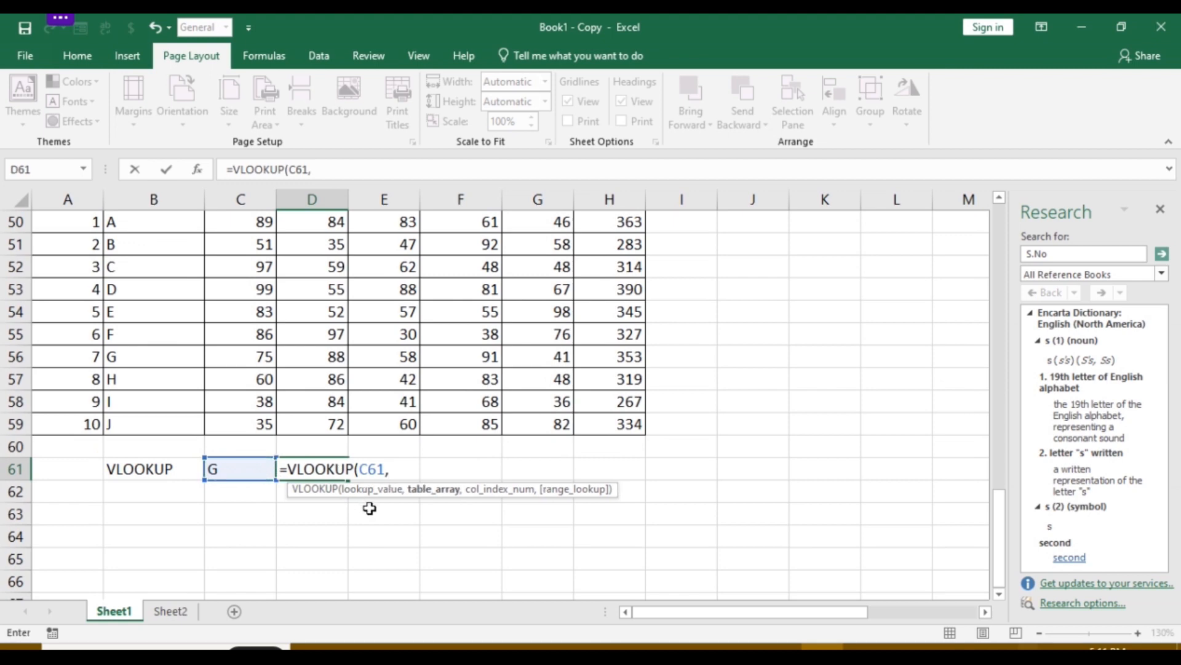
# - Add the marks table from the Name to the Total column as the absolute table array $B$49:$H$59
pyautogui.scroll(1, 345, 492)
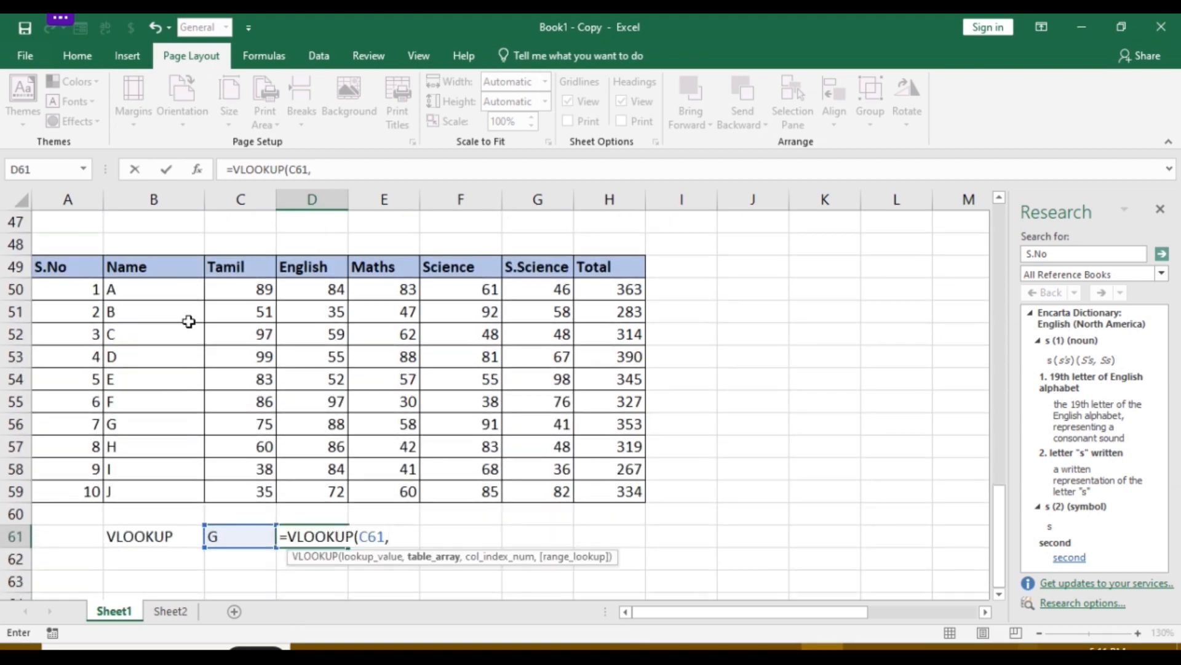
pyautogui.click(144, 277)
pyautogui.moveTo(144, 278); pyautogui.dragTo(587, 491)
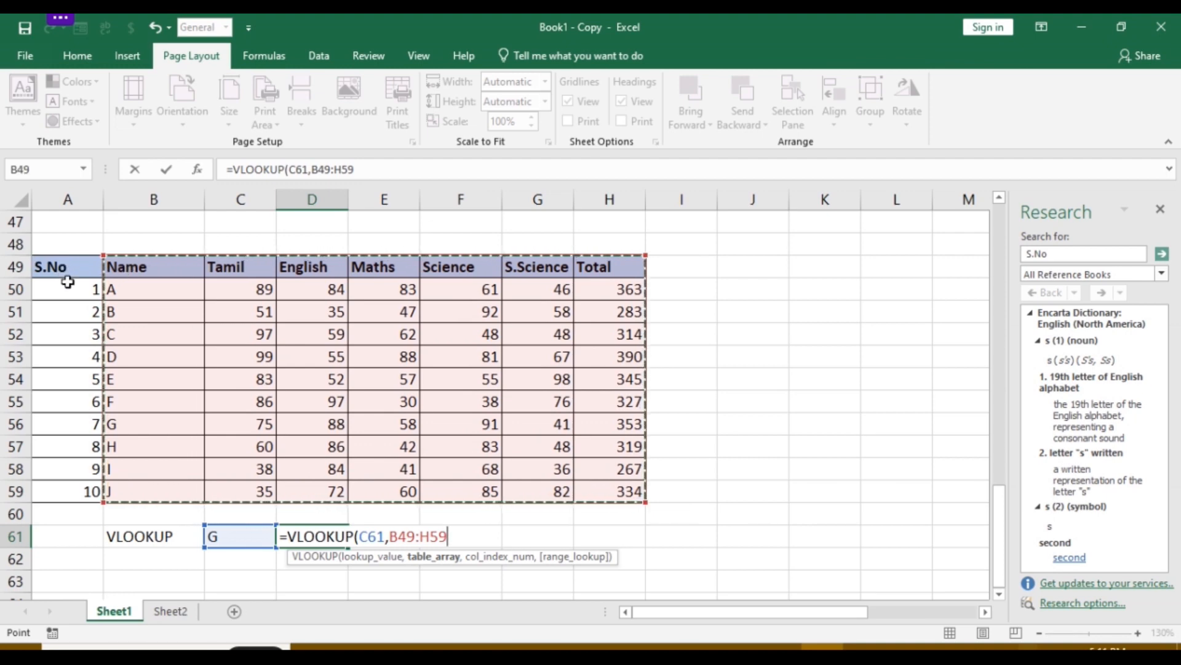
pyautogui.scroll(-1, 252, 424)
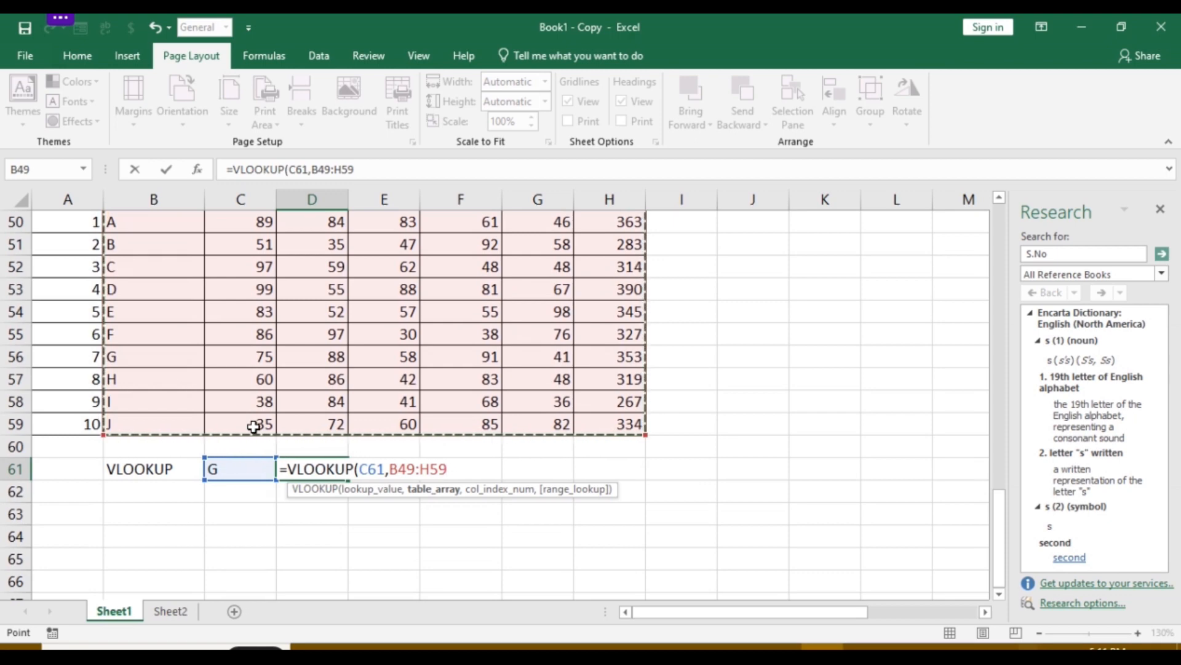
pyautogui.press('F4')
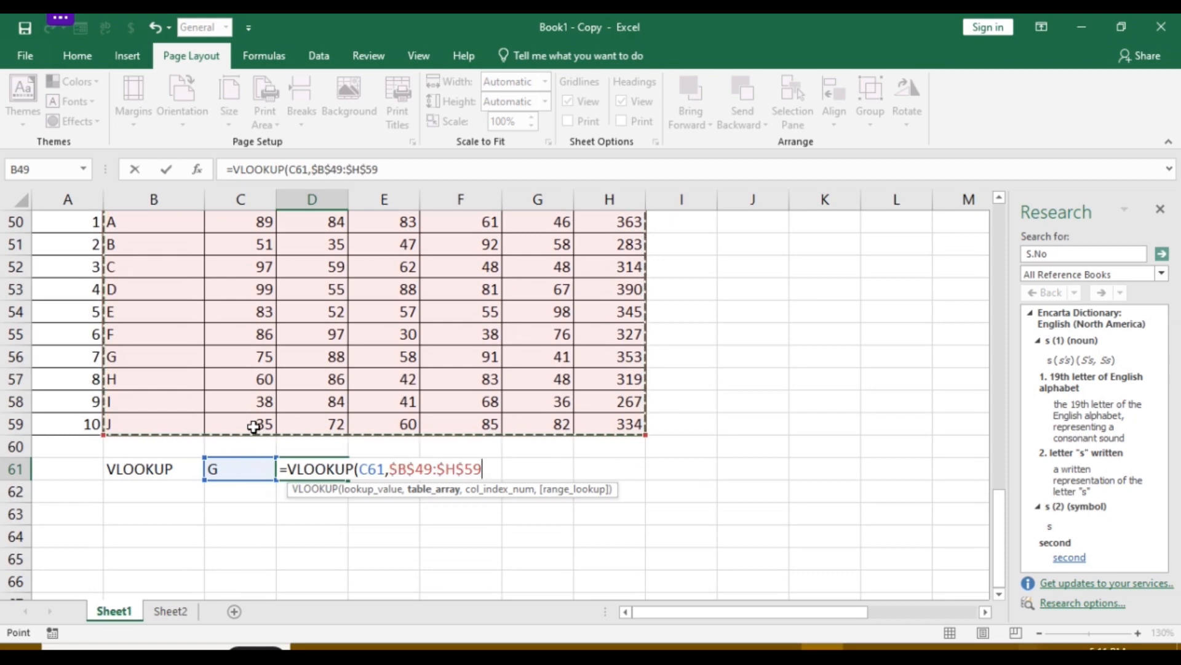
pyautogui.write(',')
# - Set the VLOOKUP column index to 5 so that it returns the Science mark
pyautogui.scroll(1, 284, 469)
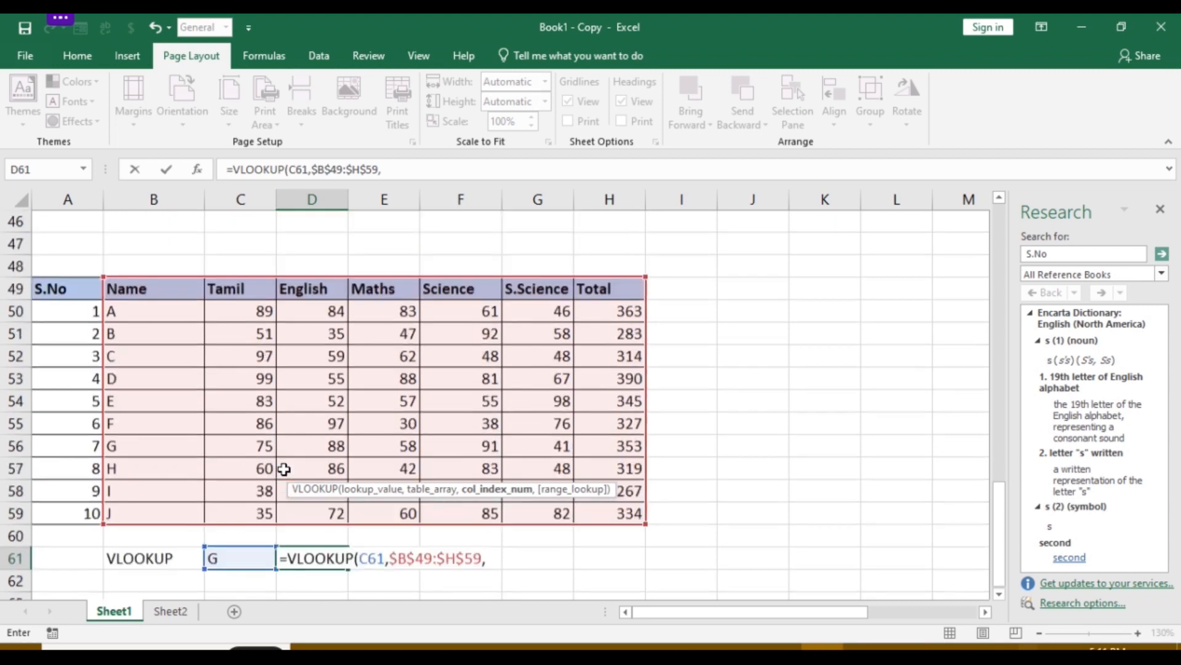
pyautogui.scroll(1, 284, 468)
pyautogui.scroll(-1, 523, 431)
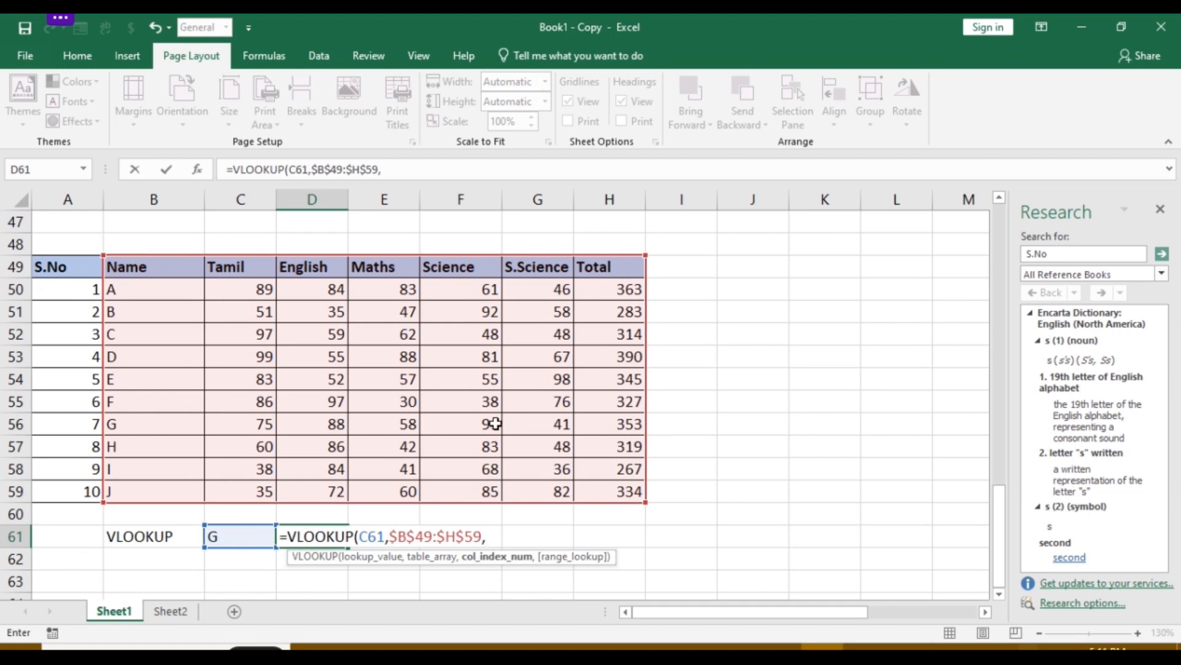
pyautogui.scroll(-1, 496, 423)
pyautogui.scroll(1, 495, 423)
pyautogui.write(',')
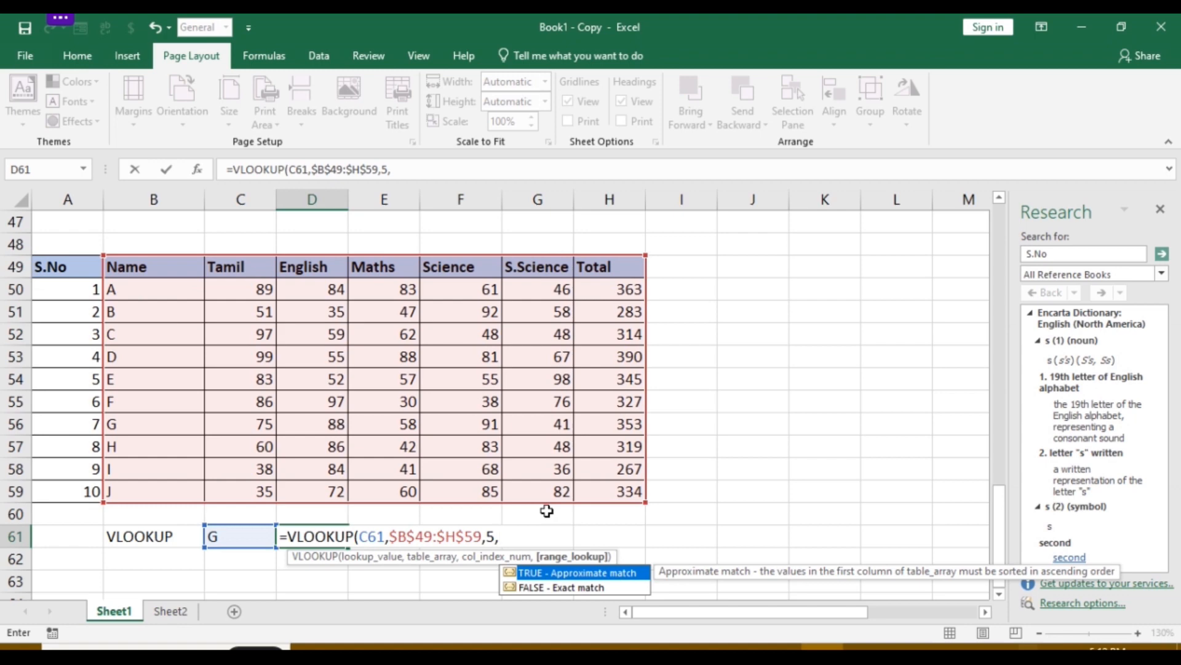
# - Set the VLOOKUP range lookup to FALSE for an exact match and complete the formula in D61
pyautogui.doubleClick(575, 588)
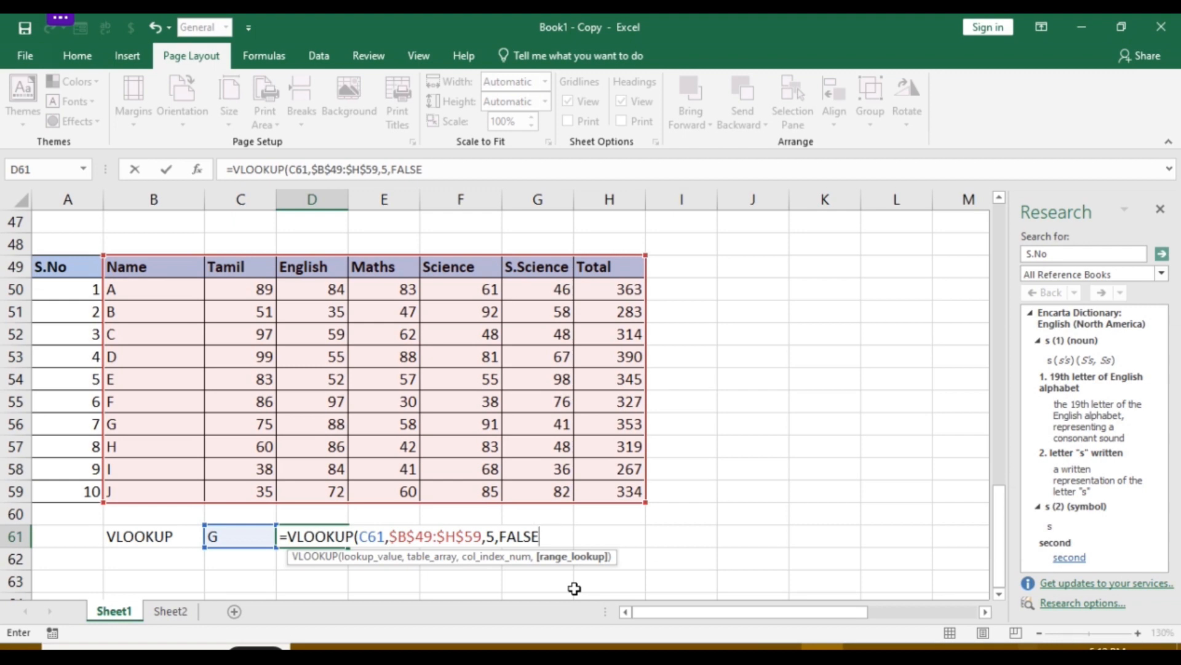
pyautogui.write(')')
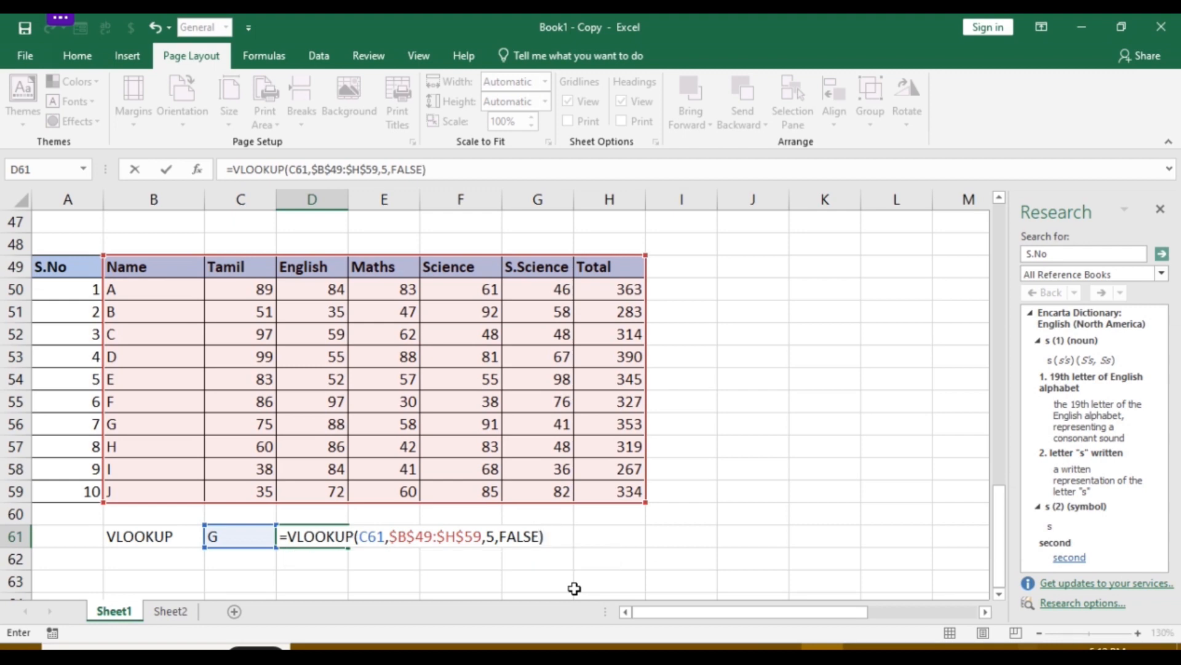
pyautogui.press('Return')
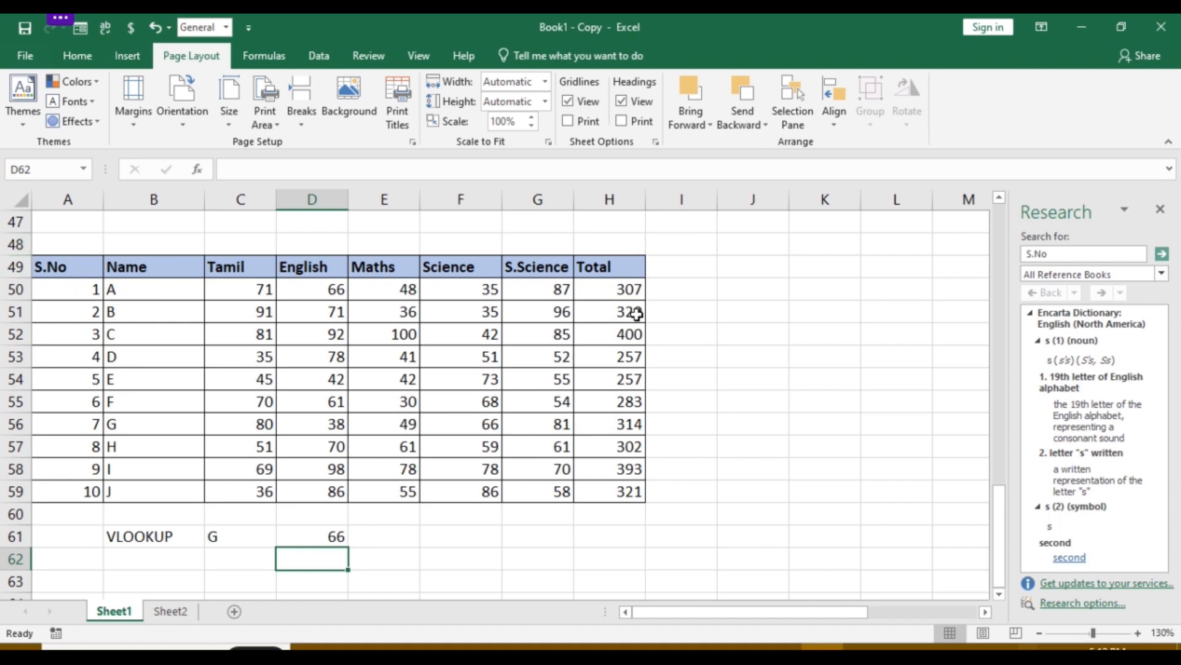
pyautogui.moveTo(126, 291); pyautogui.dragTo(615, 494)
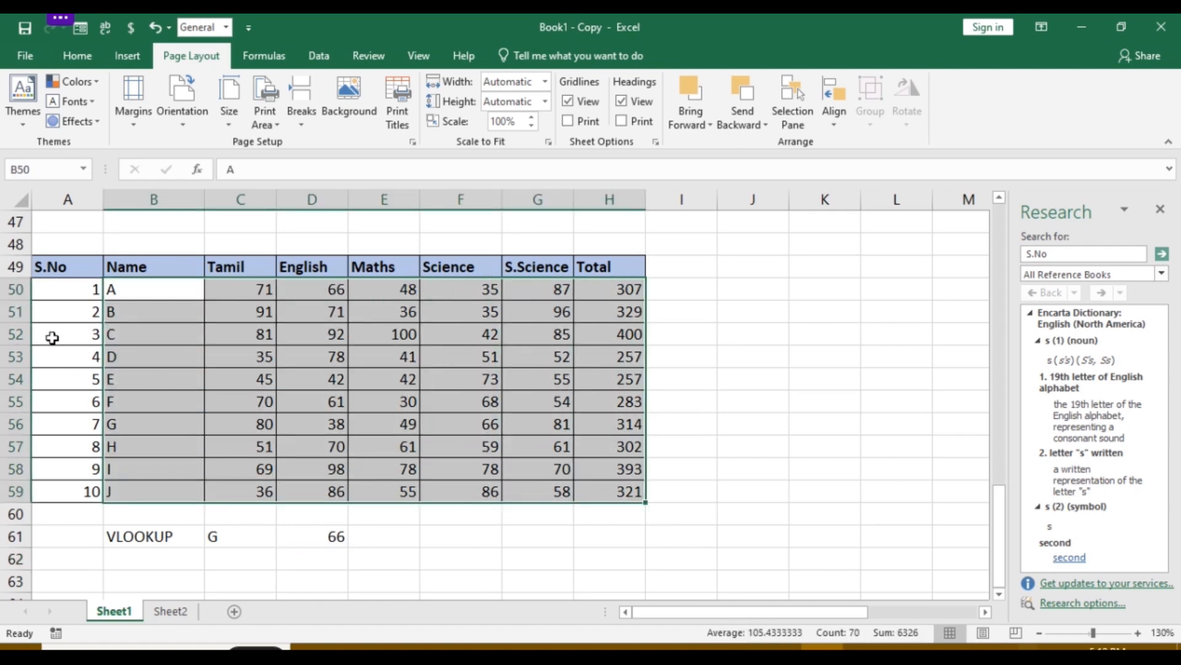
pyautogui.click(754, 411)
pyautogui.scroll(-4, 754, 411)
pyautogui.scroll(-2, 755, 411)
# - Enter the label HLOOKUP in cell C44, below the horizontal marks table
pyautogui.scroll(9, 755, 411)
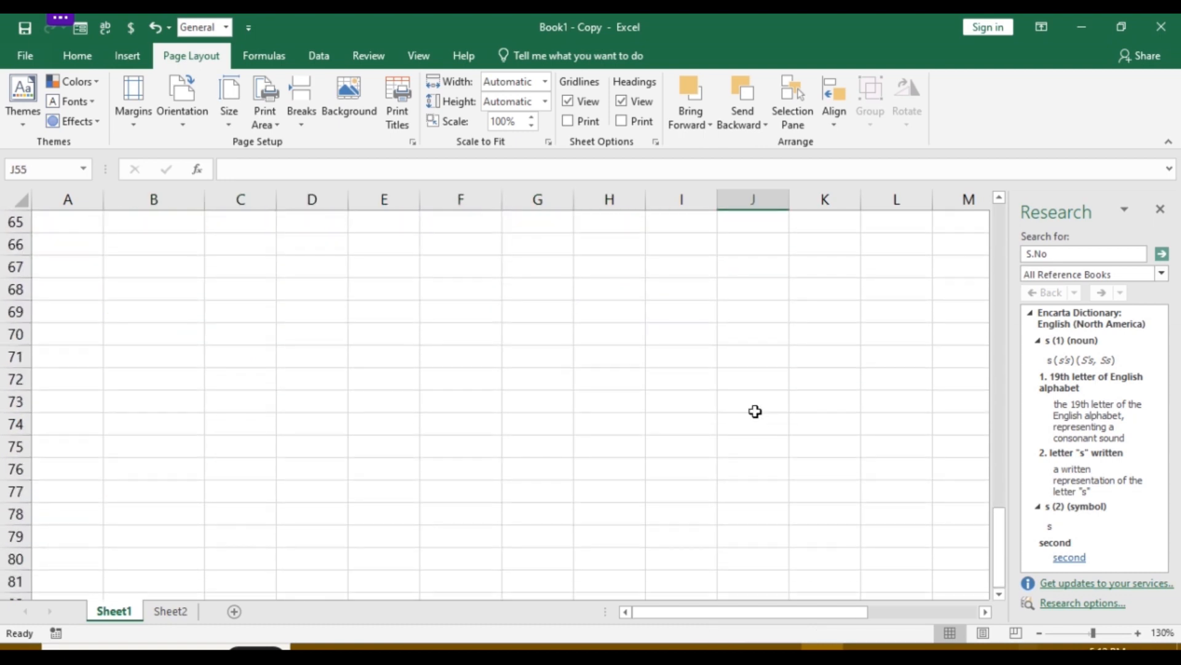
pyautogui.scroll(2, 754, 411)
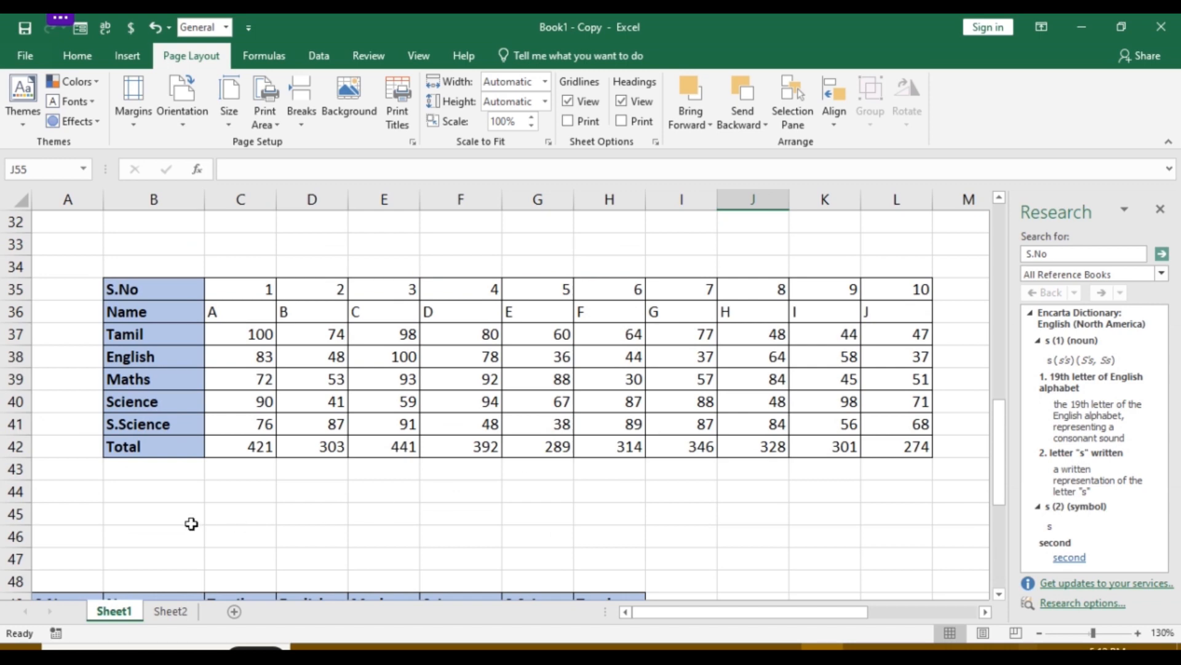
pyautogui.click(224, 499)
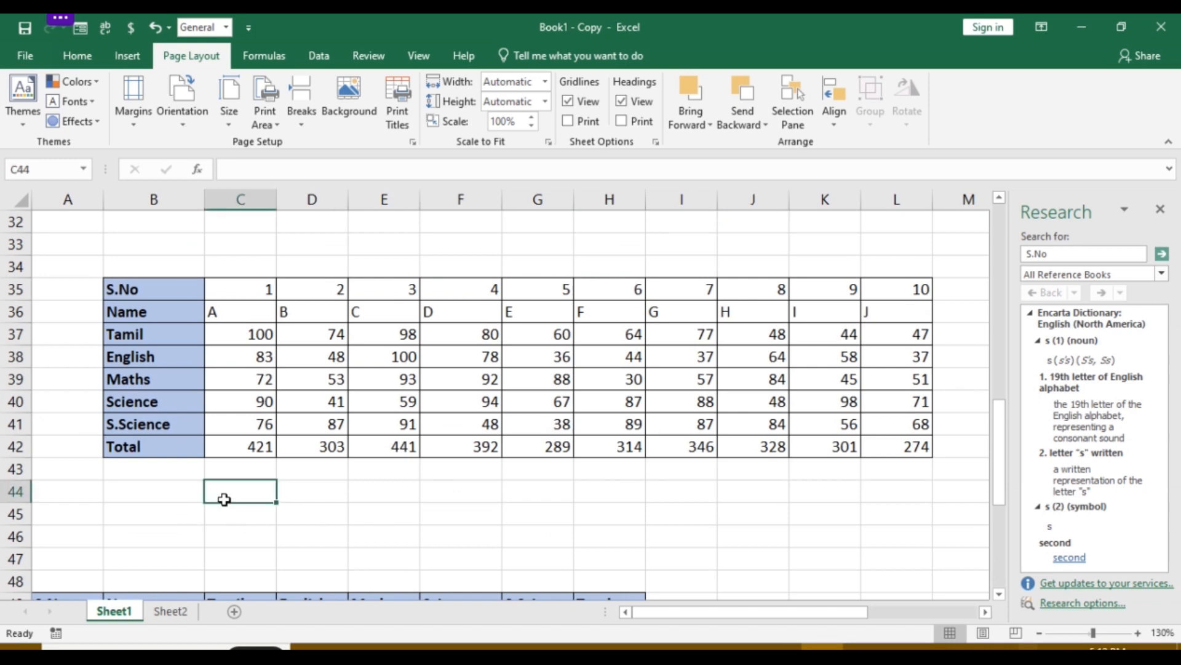
pyautogui.scroll(-1, 234, 506)
pyautogui.scroll(1, 237, 508)
pyautogui.write('HLOOKUP')
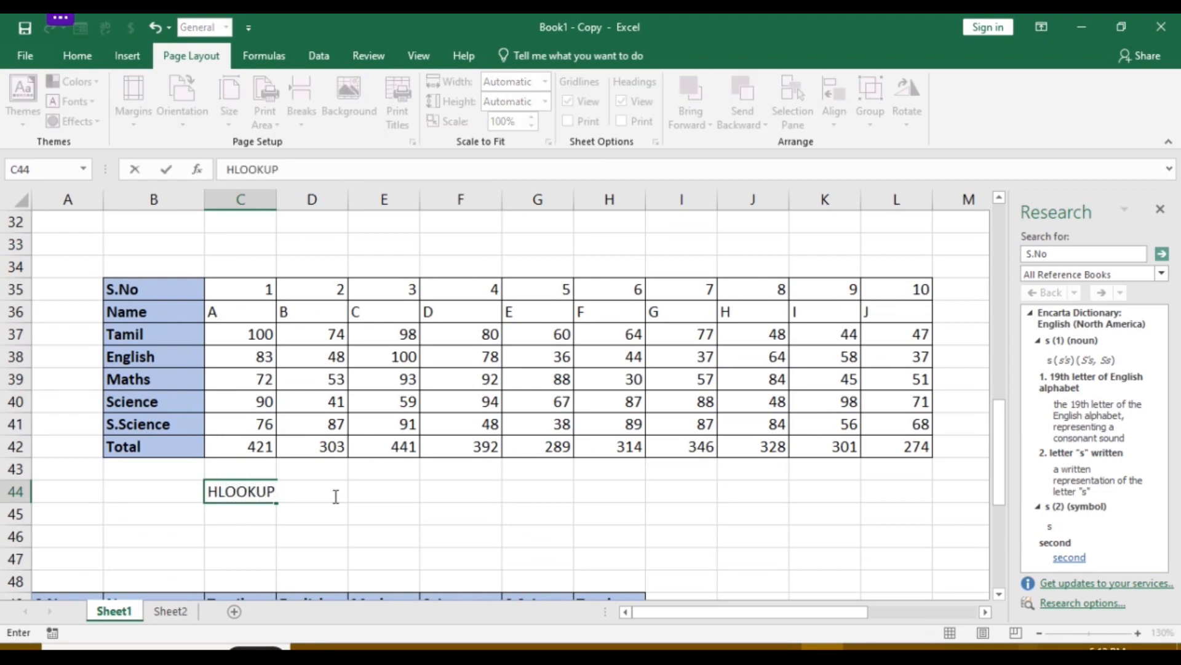
pyautogui.press('F2')
pyautogui.click(389, 514)
pyautogui.click(340, 489)
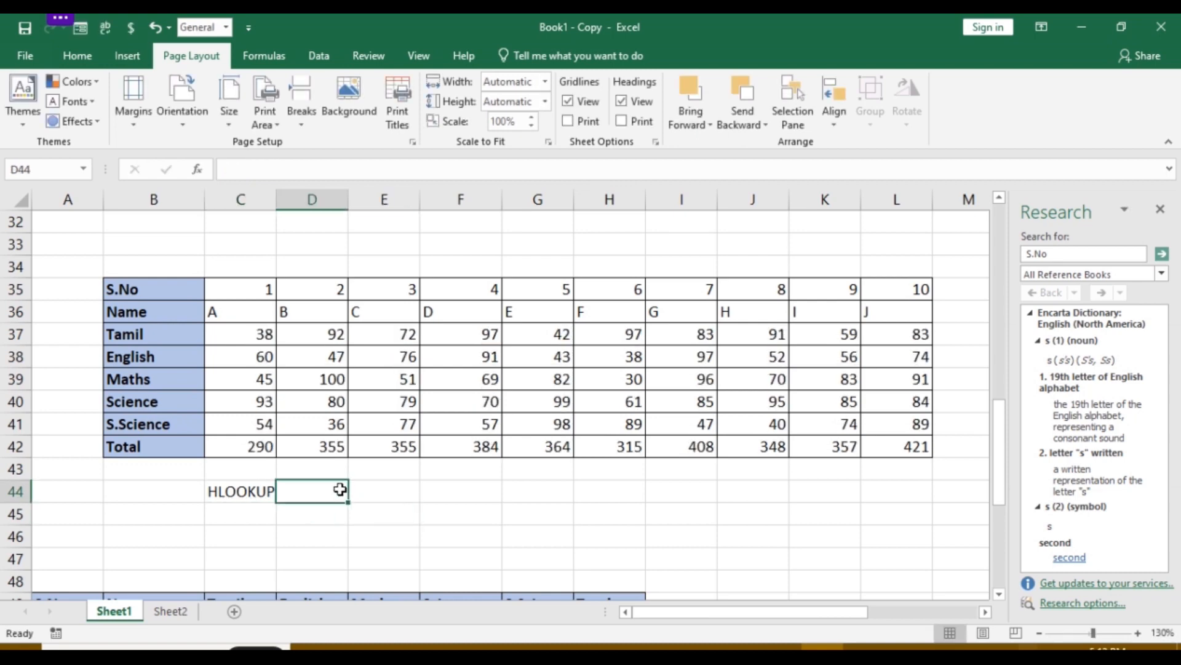
pyautogui.write('=')
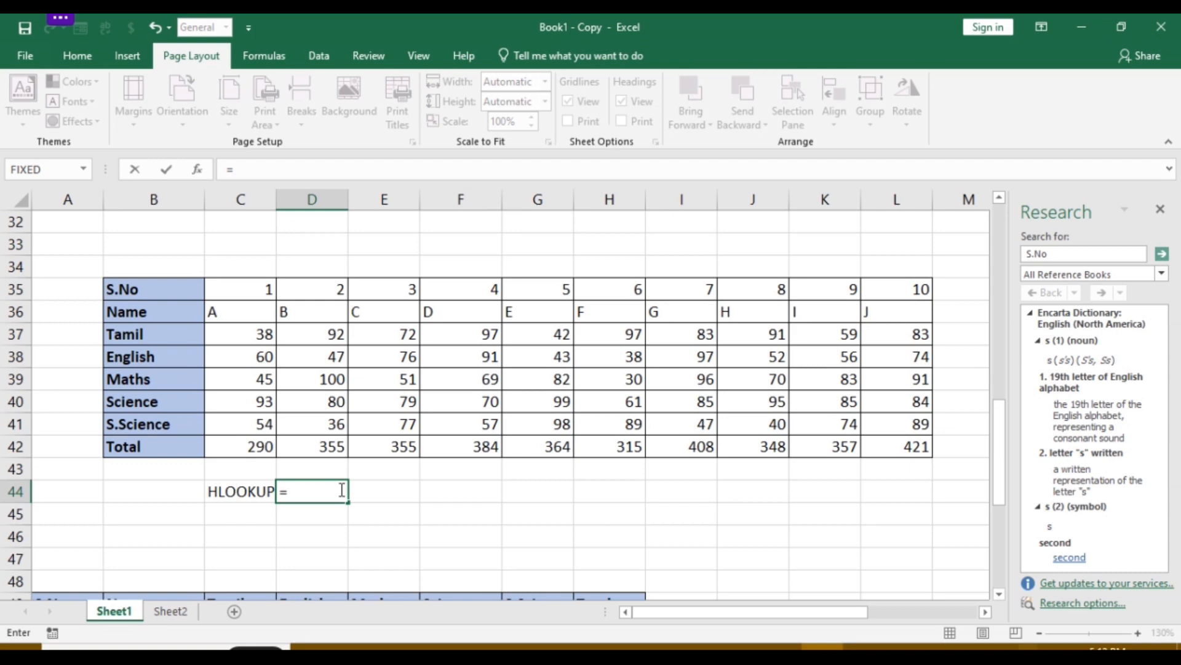
pyautogui.write('HLO')
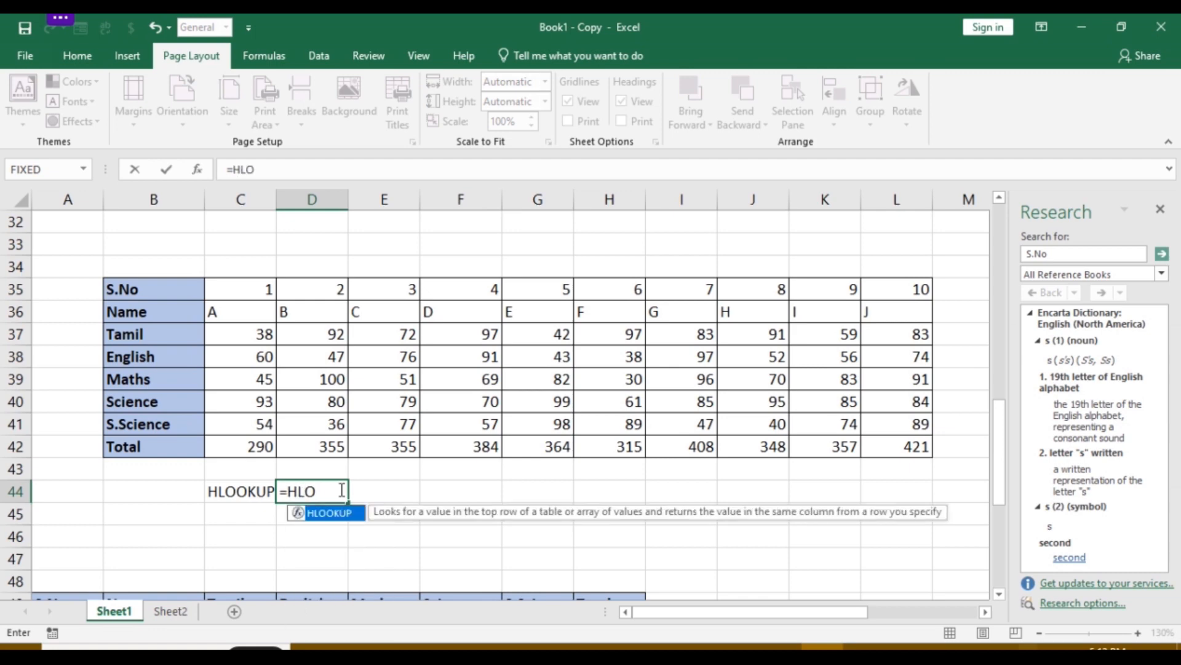
pyautogui.press('Tab')
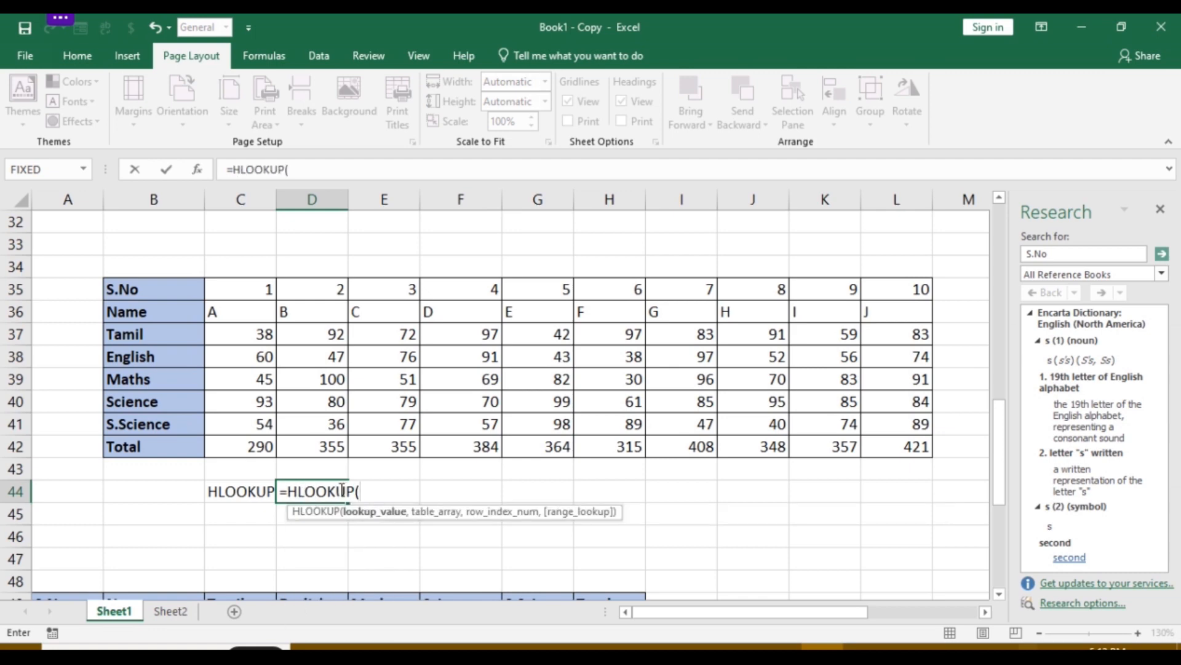
pyautogui.press('BackSpace')
pyautogui.press('BackSpace')
pyautogui.press('BackSpace')
pyautogui.press('BackSpace')
pyautogui.press('BackSpace')
pyautogui.press('BackSpace')
pyautogui.press('BackSpace')
pyautogui.press('BackSpace')
pyautogui.press('BackSpace')
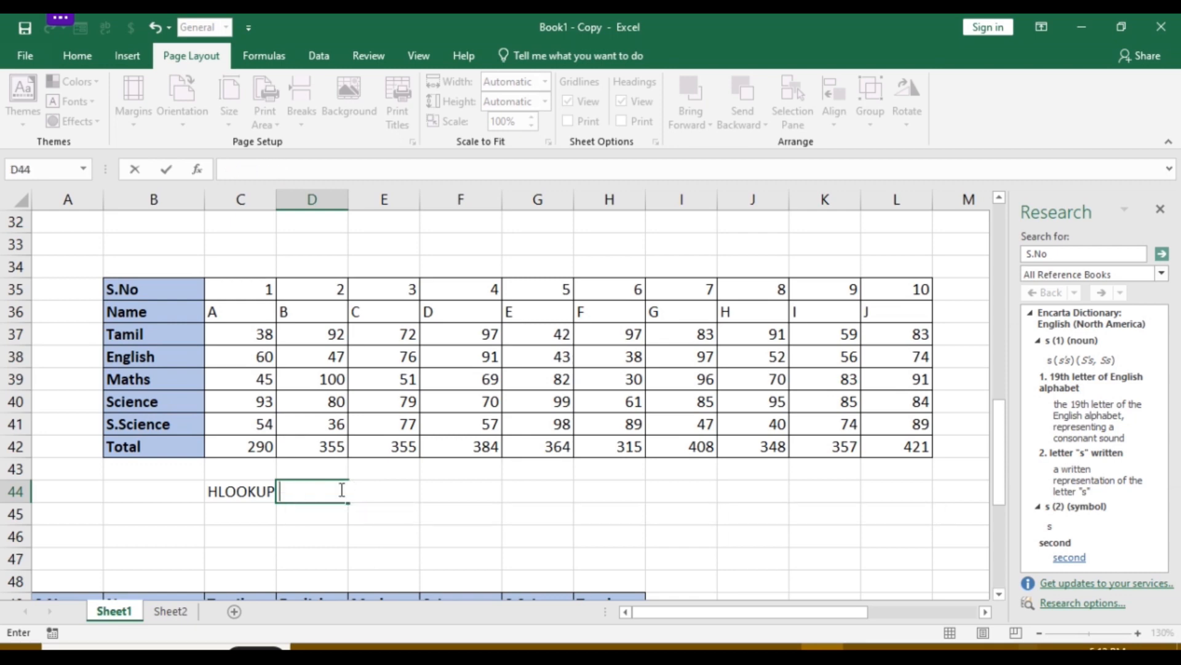
# - Enter the student name A in cell C45 and start an HLOOKUP formula in D44 with C45 as the lookup value
pyautogui.click(240, 516)
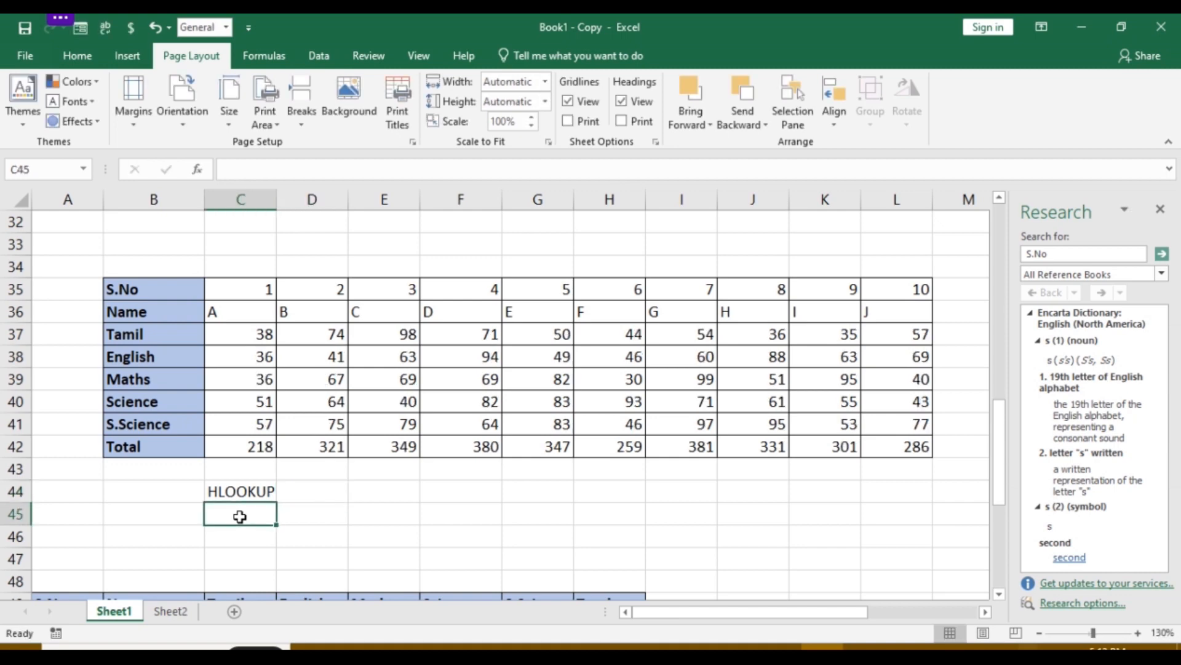
pyautogui.write('A')
pyautogui.click(329, 492)
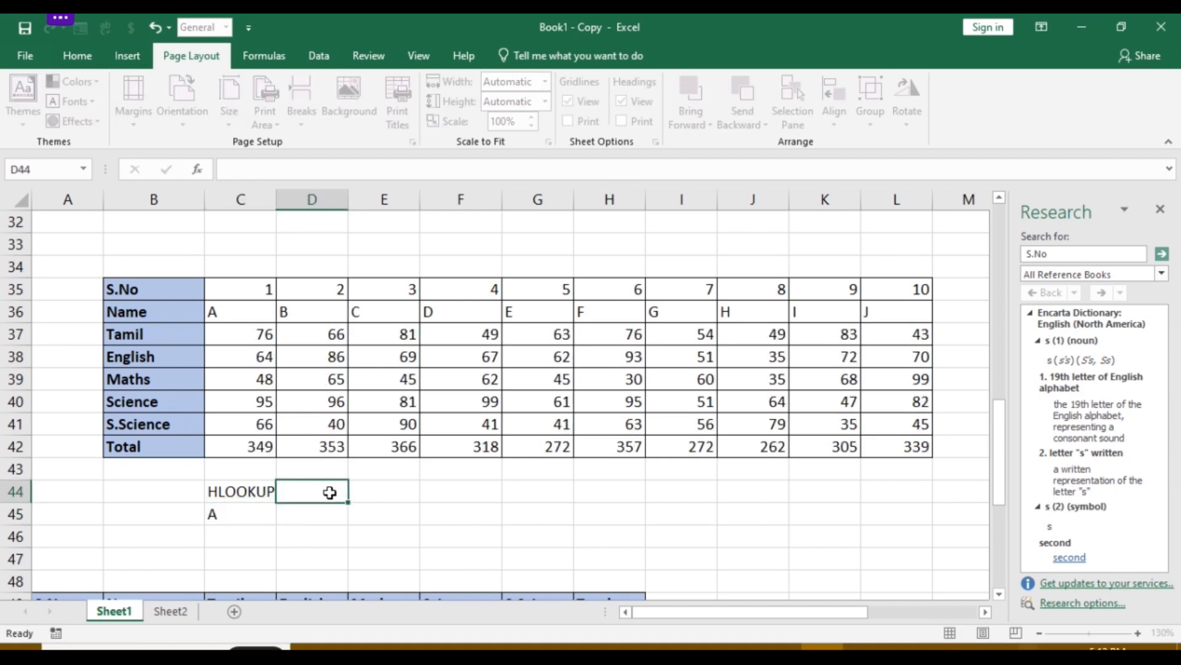
pyautogui.write('=')
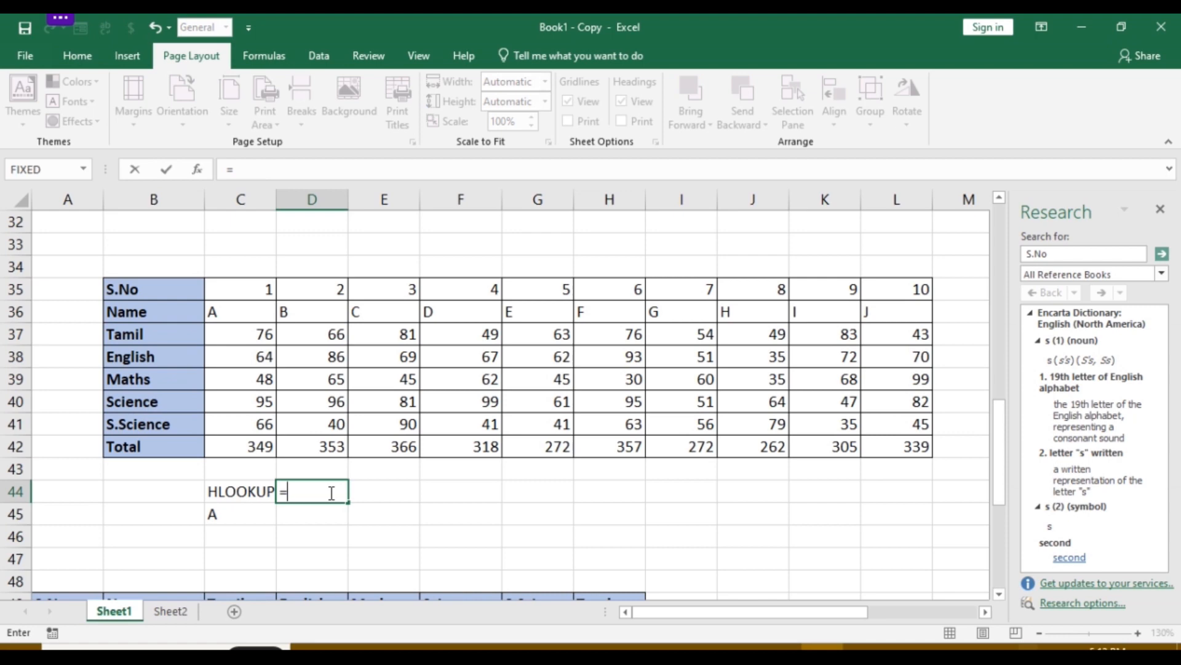
pyautogui.write('HLOO')
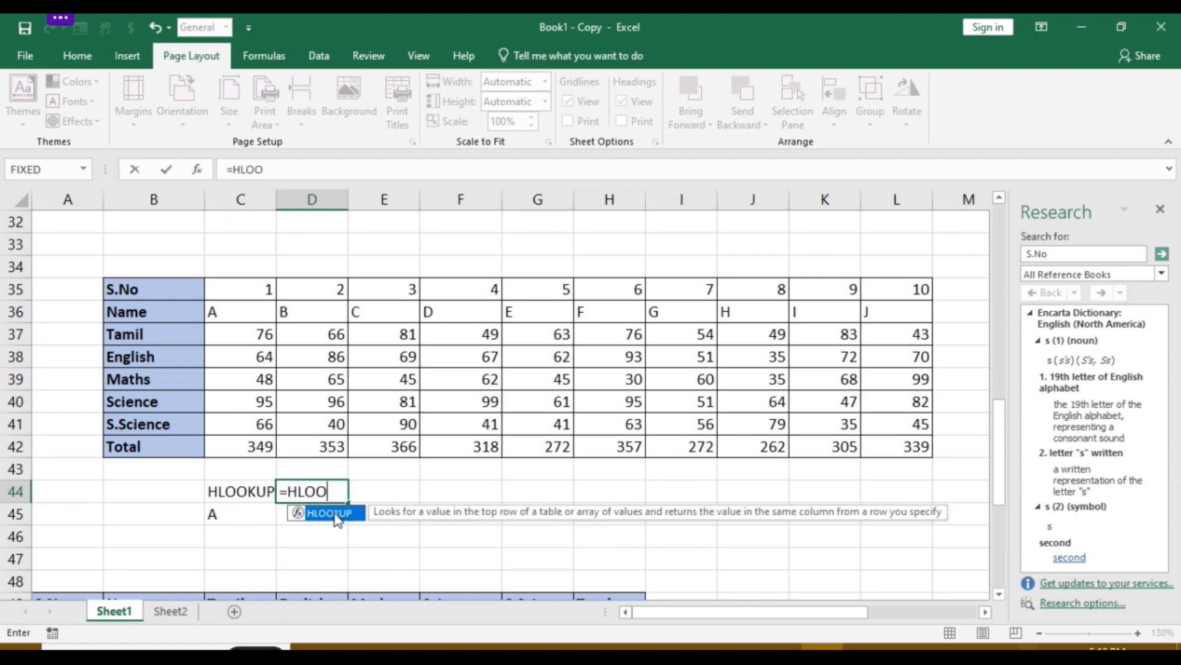
pyautogui.doubleClick(329, 513)
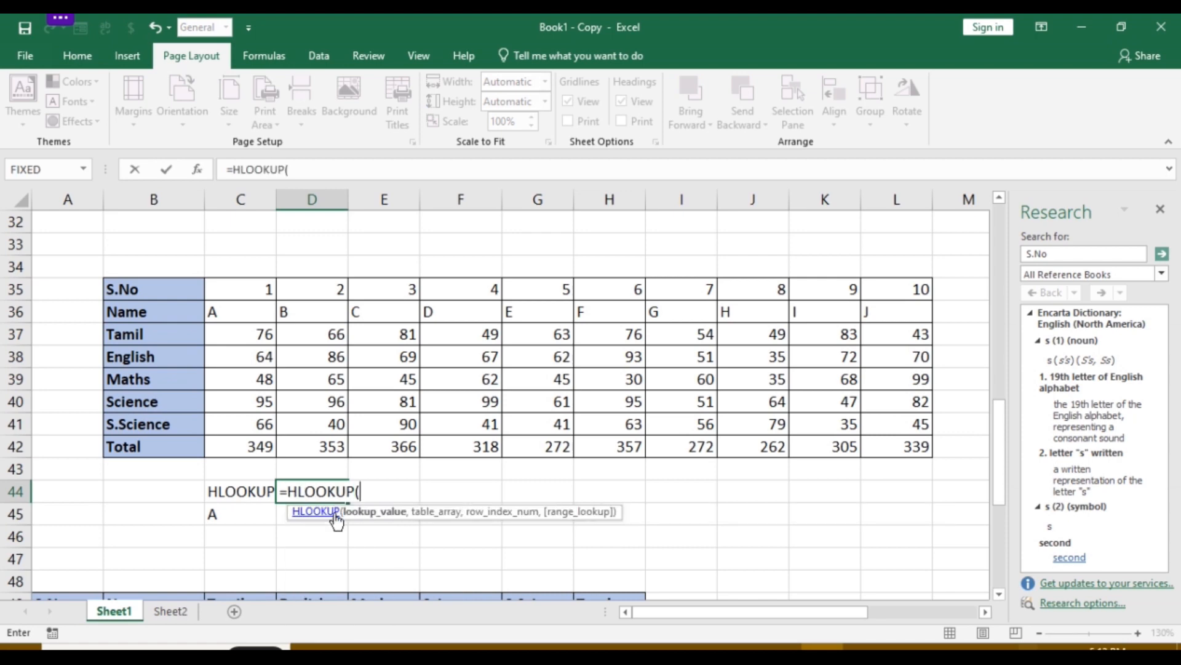
pyautogui.click(251, 522)
pyautogui.write(',')
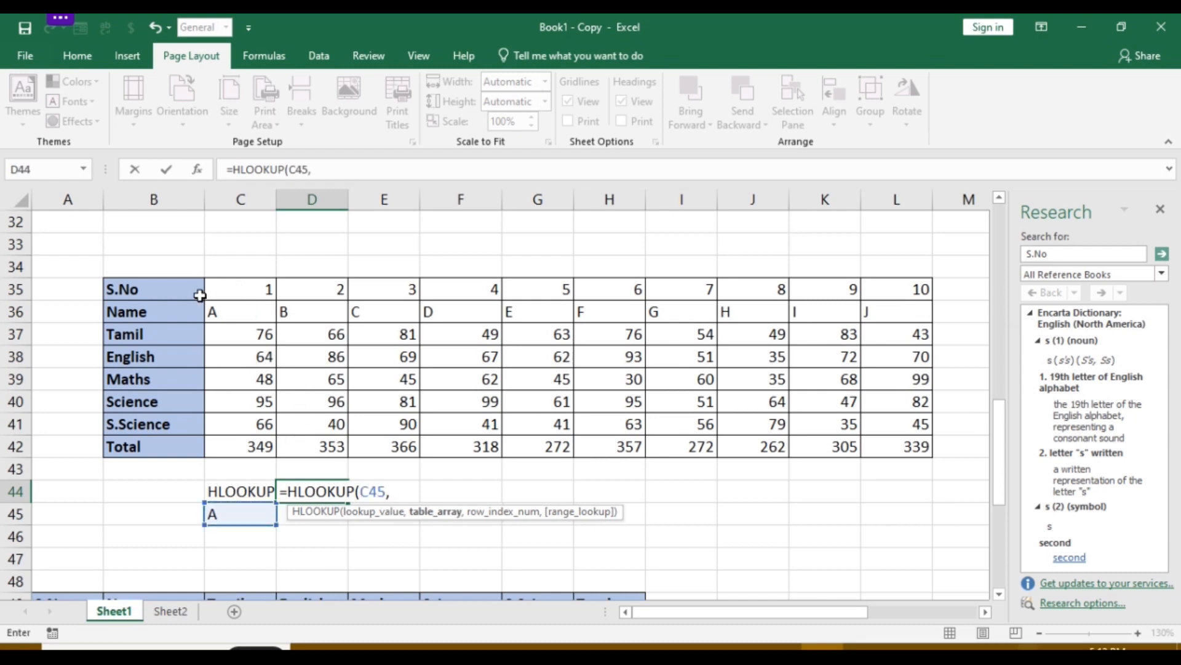
# - Add the horizontal marks table without its row labels as the absolute table array $C$35:$L$42
pyautogui.moveTo(232, 295); pyautogui.dragTo(879, 443)
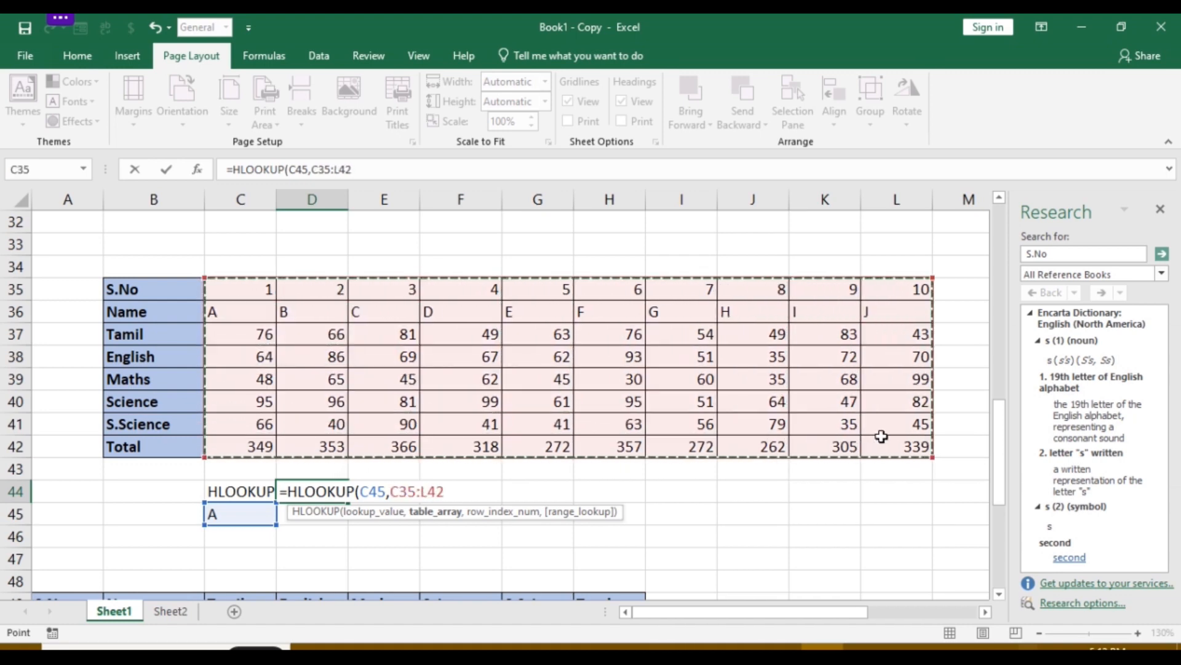
pyautogui.press('F4')
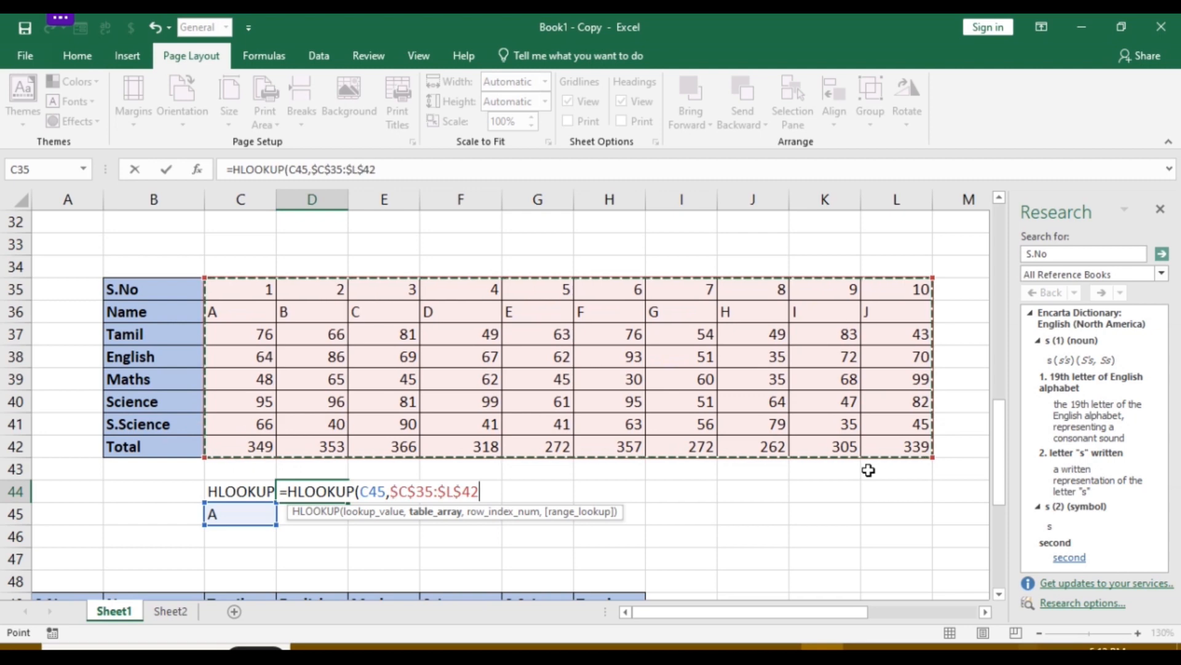
pyautogui.write(',')
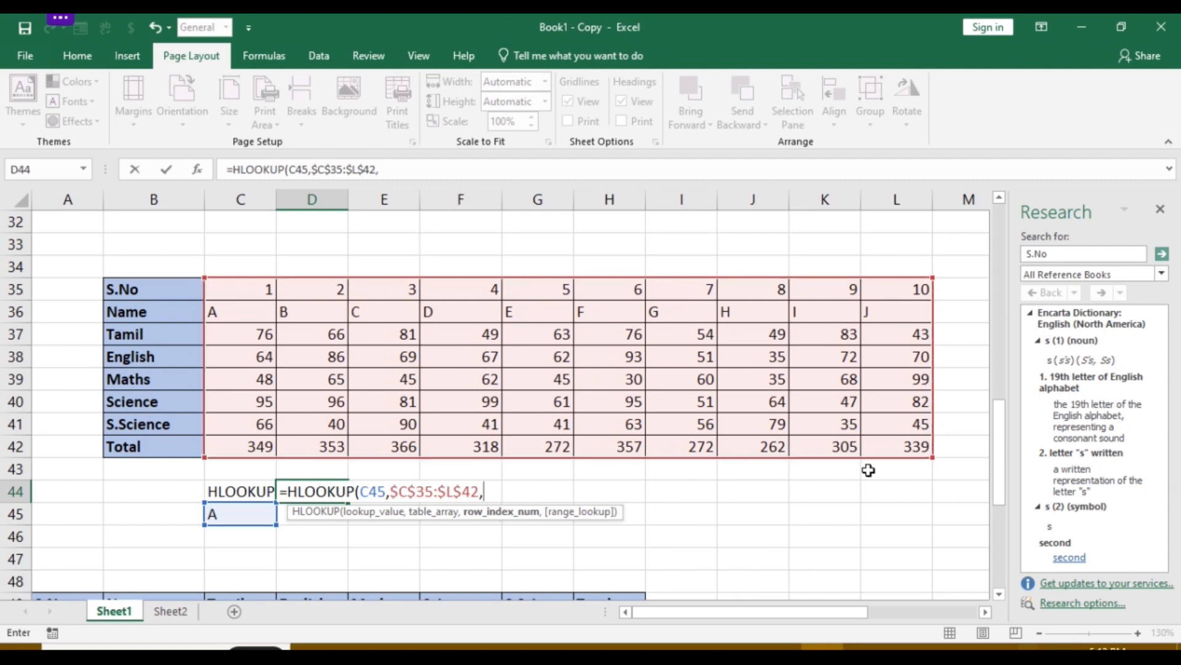
# - Set the HLOOKUP row index to 8 for the Total row and the range lookup to FALSE, closing the formula's parenthesis
pyautogui.scroll(-3, 868, 470)
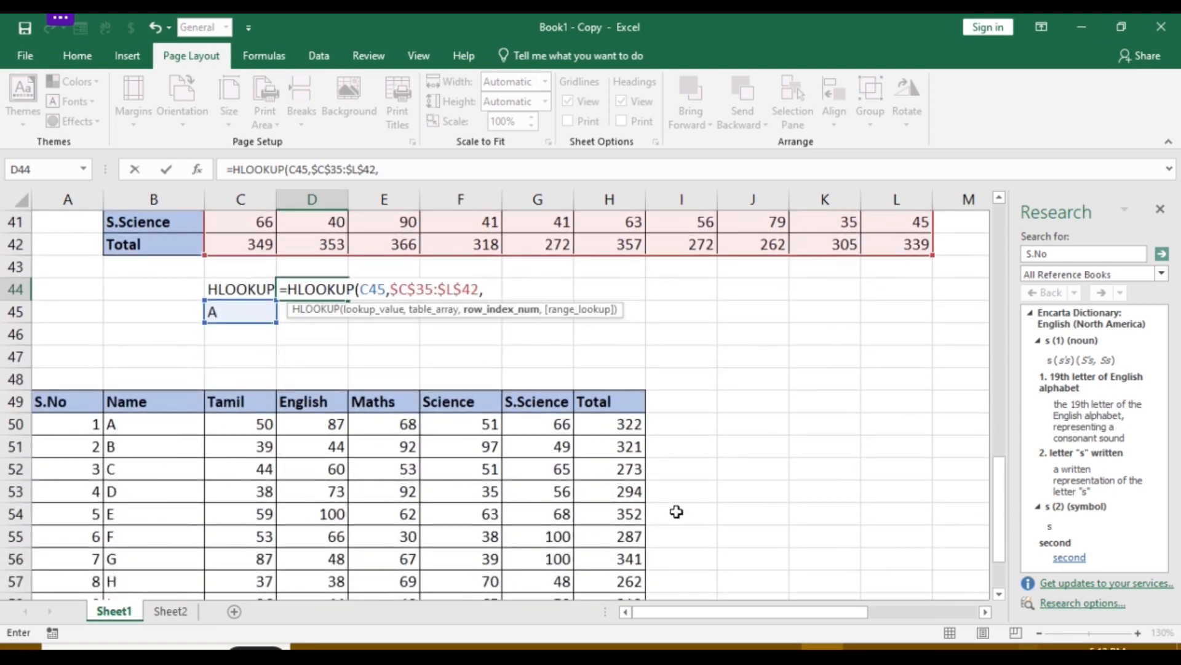
pyautogui.scroll(4, 677, 512)
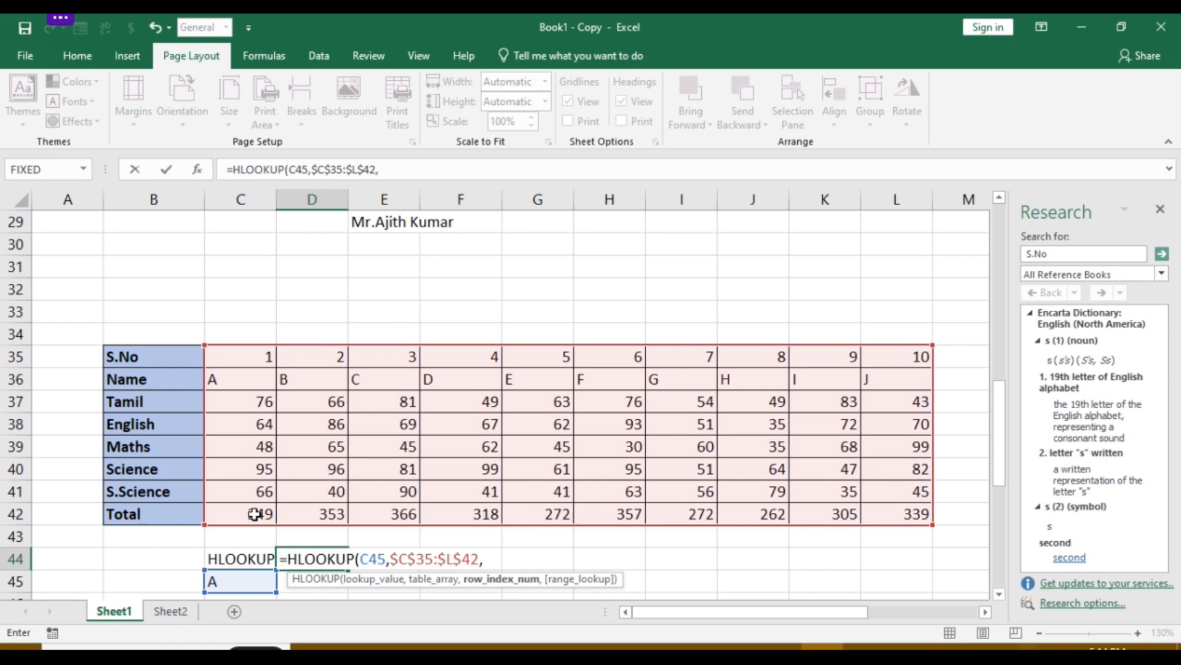
pyautogui.write('8,')
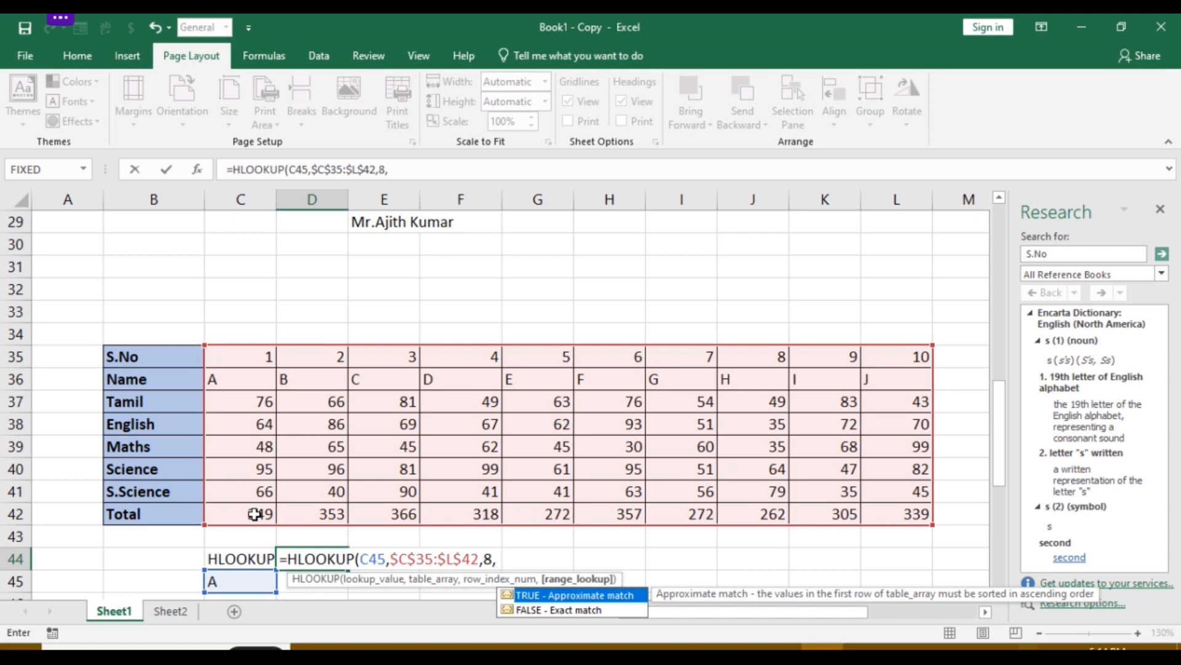
pyautogui.click(585, 609)
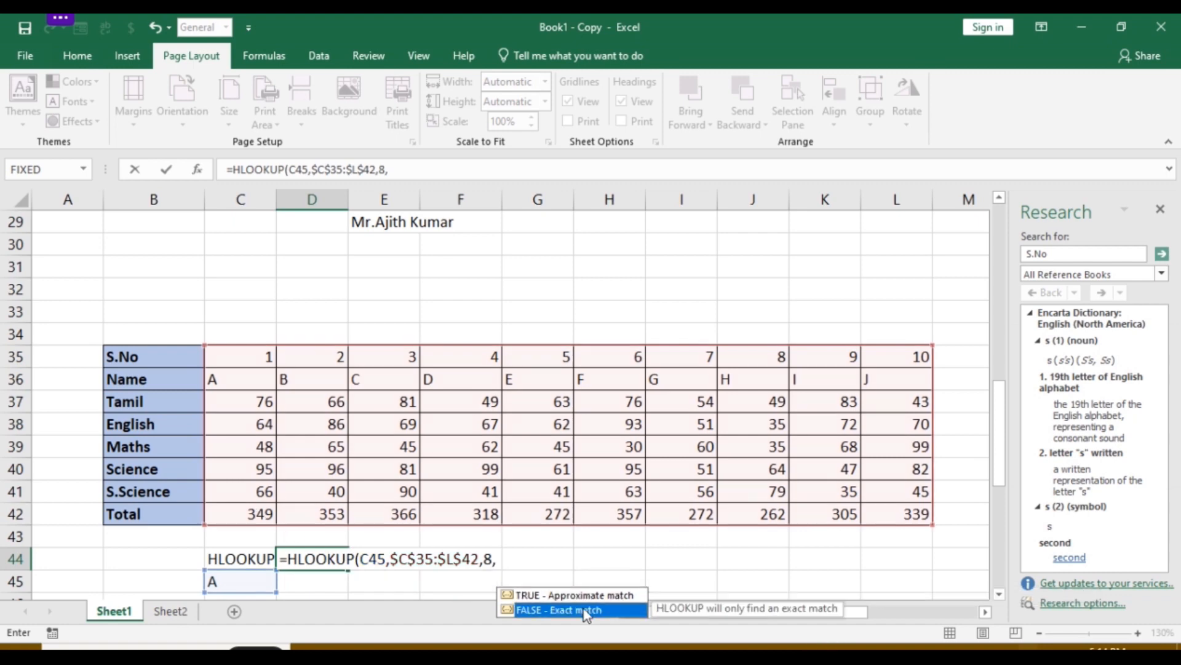
pyautogui.doubleClick(584, 609)
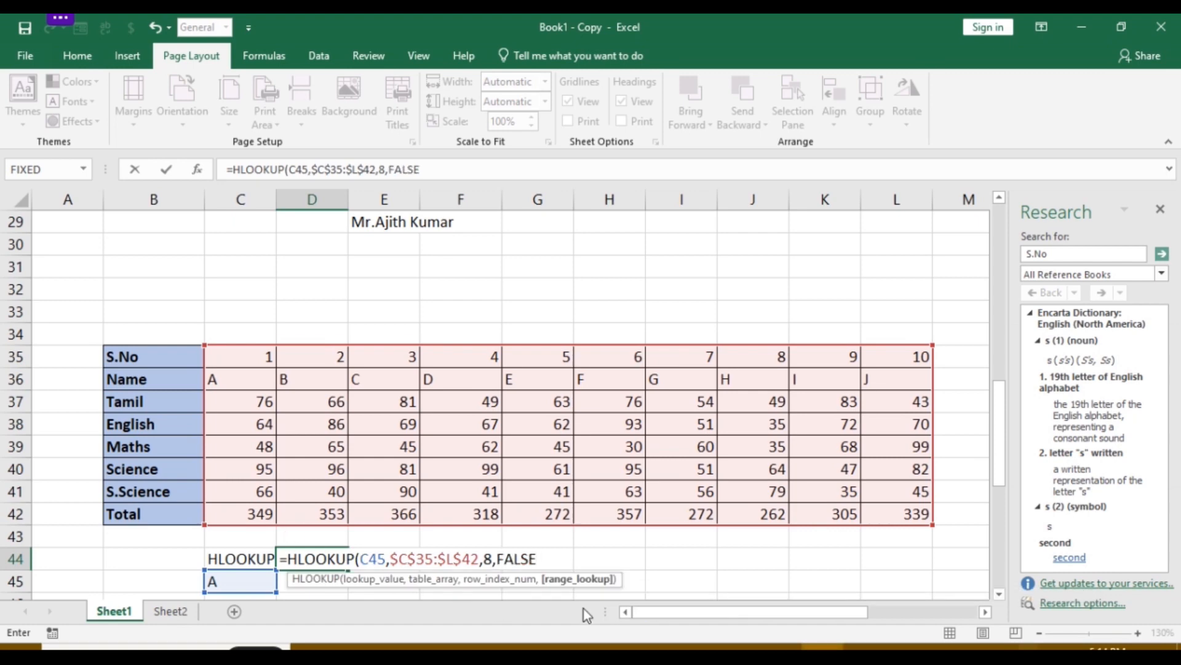
pyautogui.write(')')
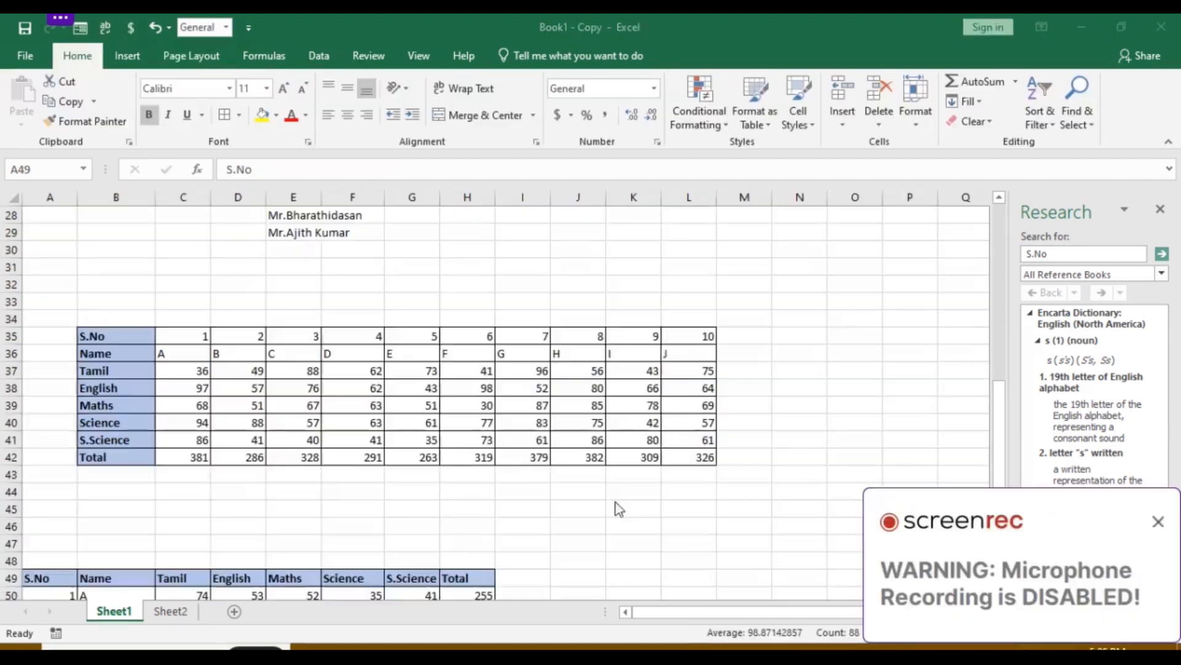
# - Select the empty cell B62 below the vertical marks table
pyautogui.scroll(-1, 933, 390)
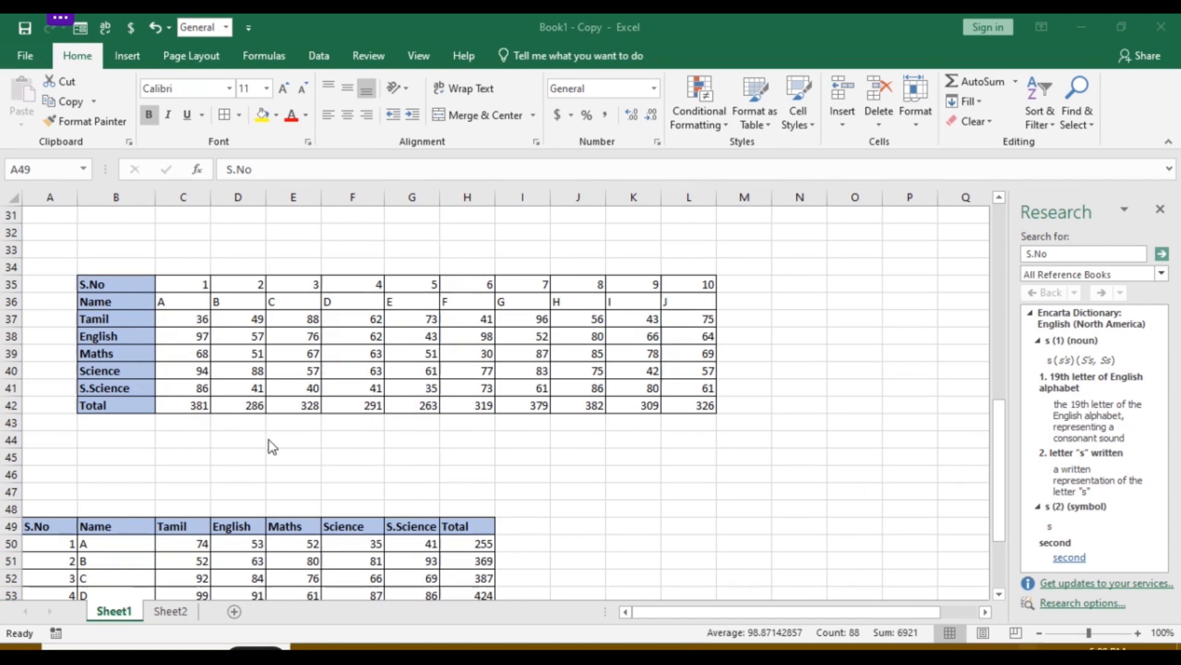
pyautogui.scroll(-6, 269, 441)
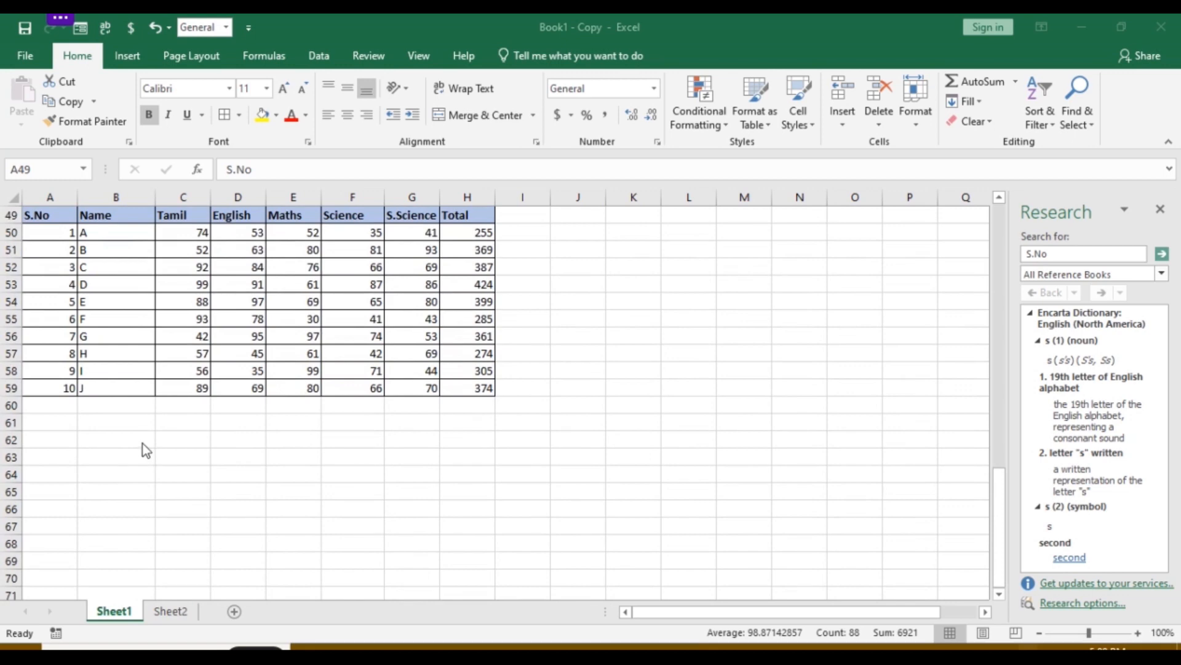
pyautogui.click(136, 441)
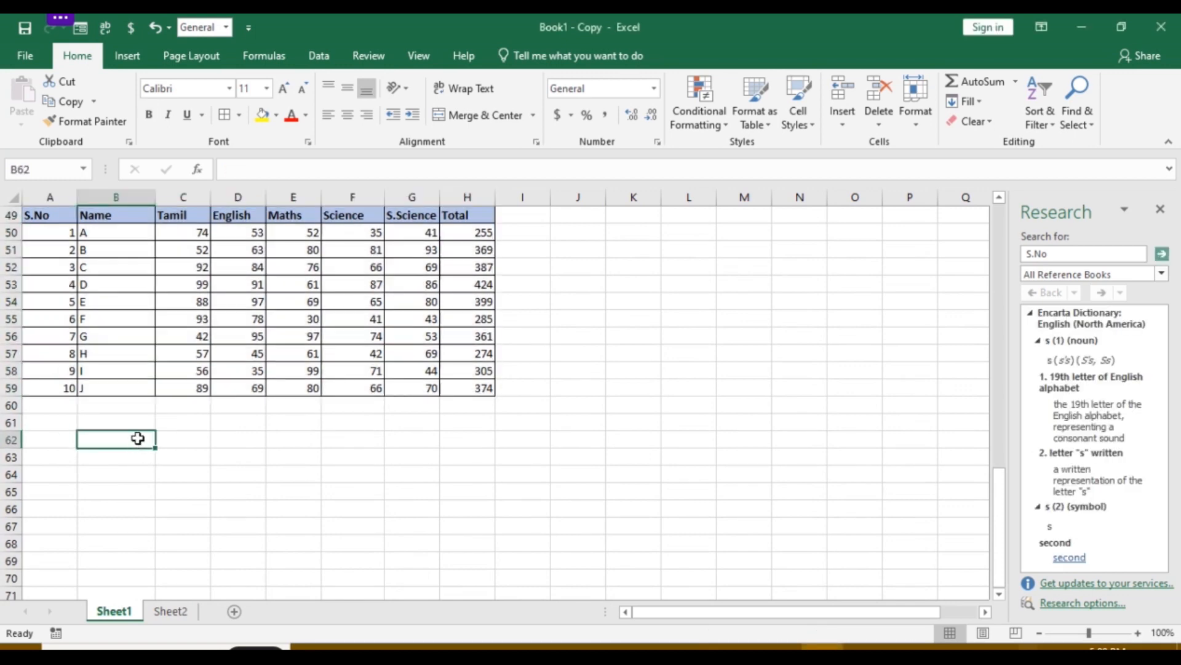